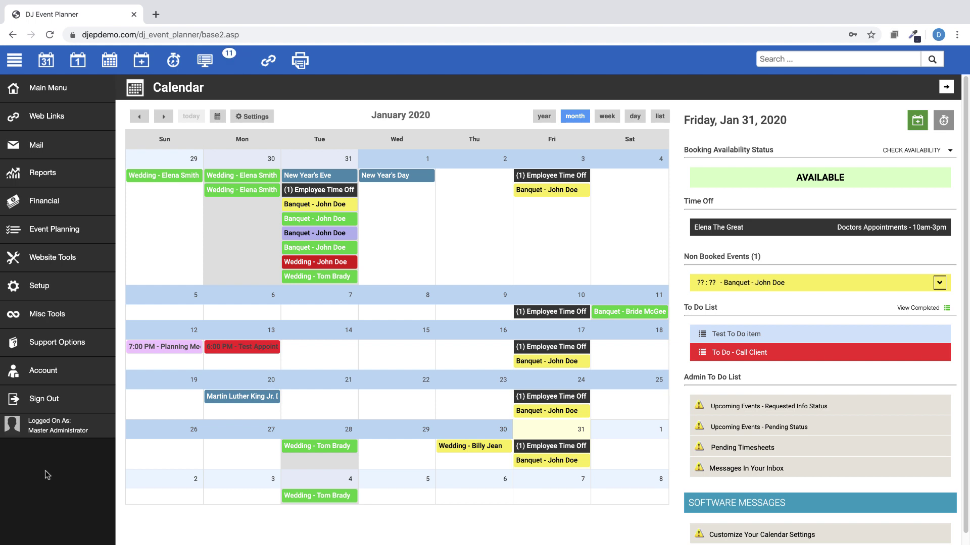
Open the Employee Settings overview under Setup > Application in the sidebar
left_click(44, 292)
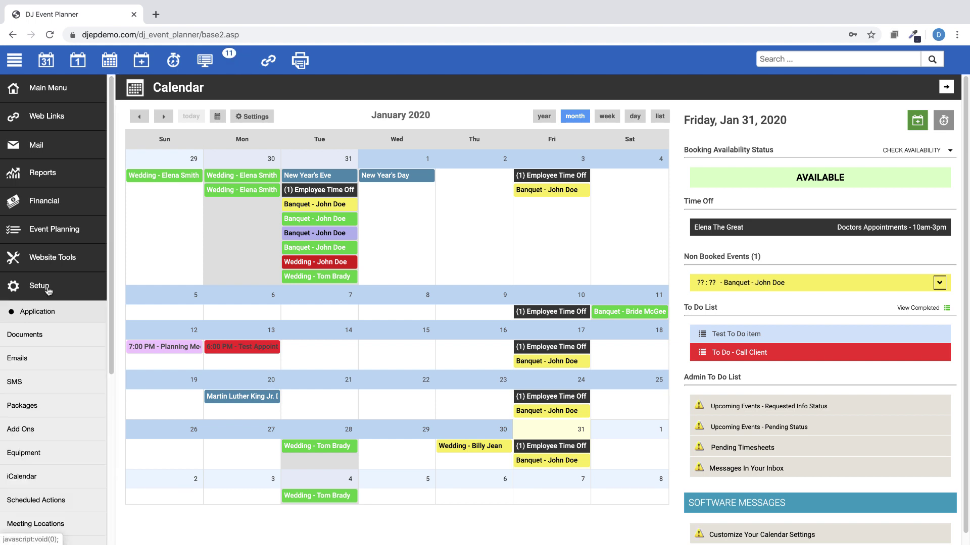
left_click(45, 317)
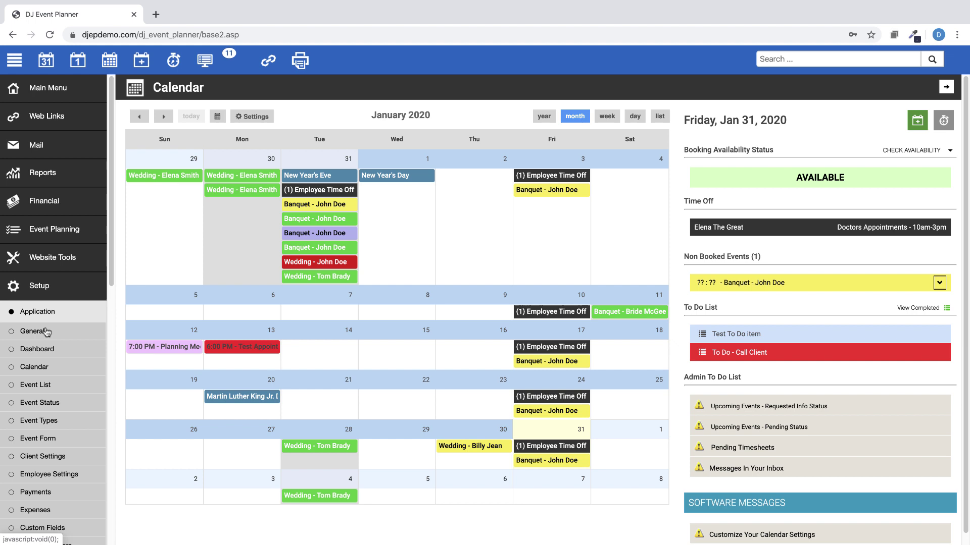
left_click(50, 478)
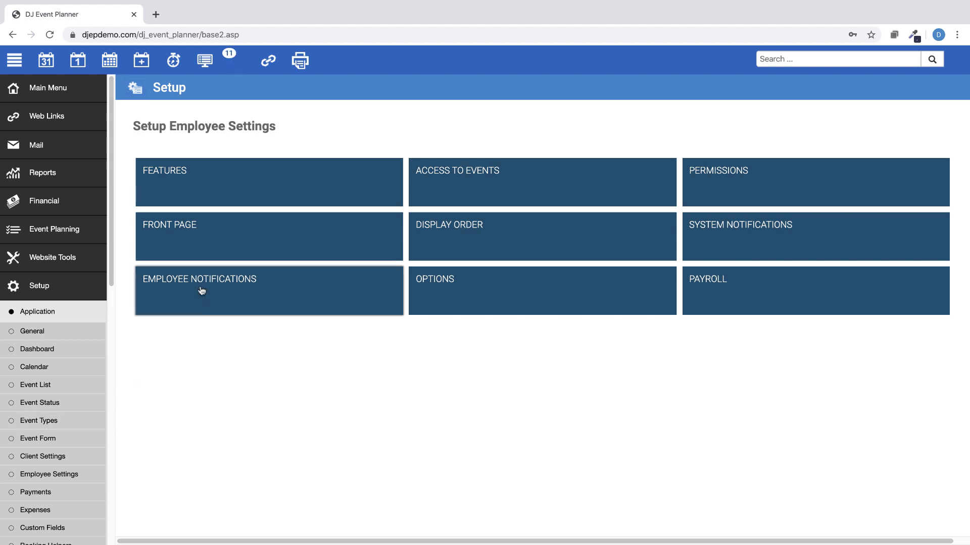
left_click(172, 178)
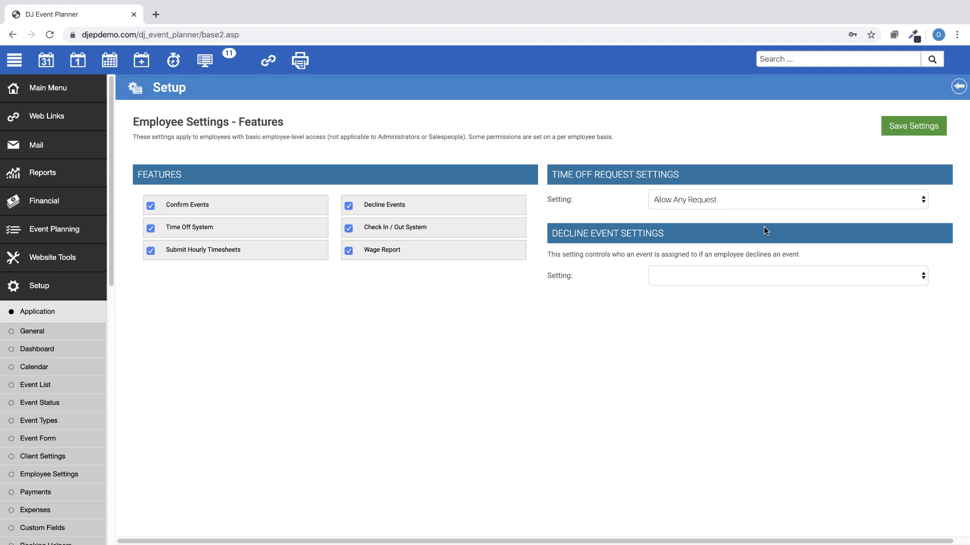
left_click(922, 201)
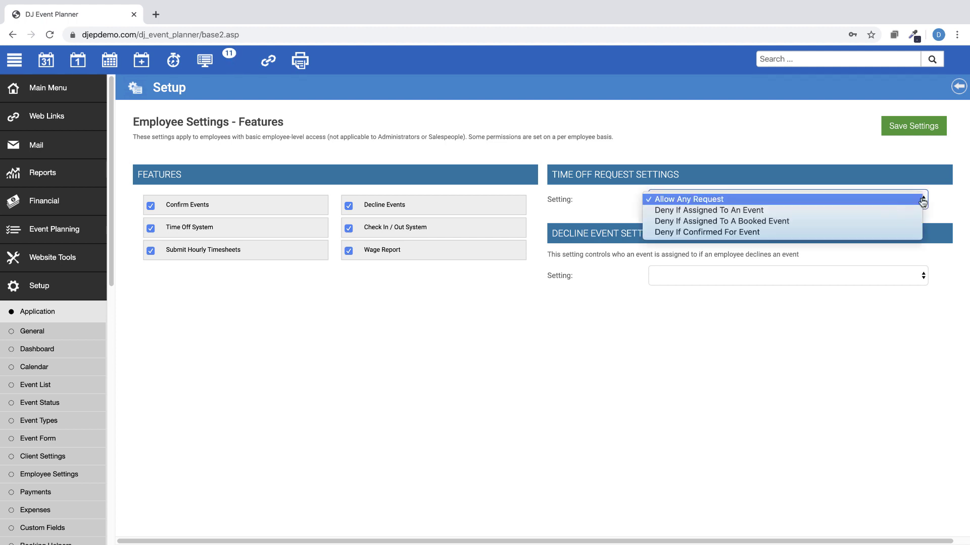
left_click(922, 200)
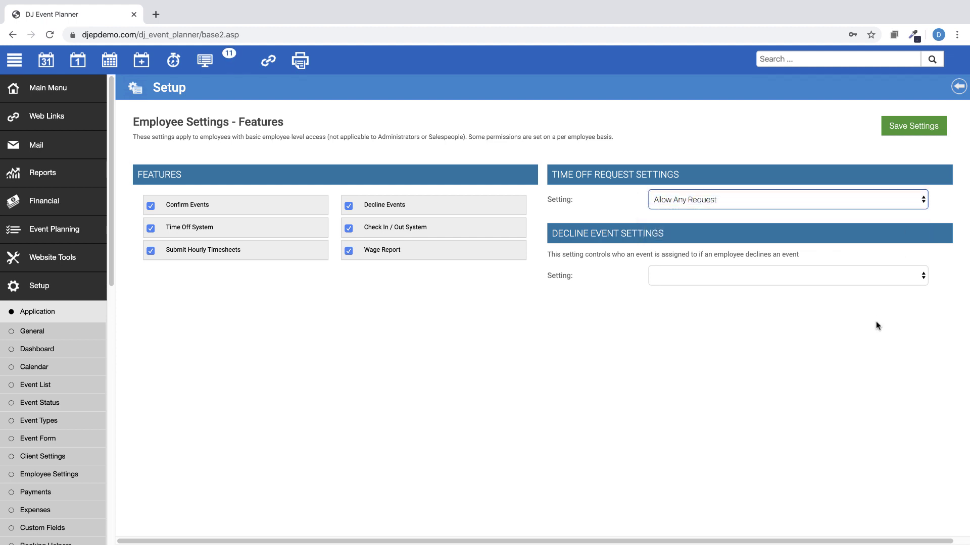
left_click(922, 279)
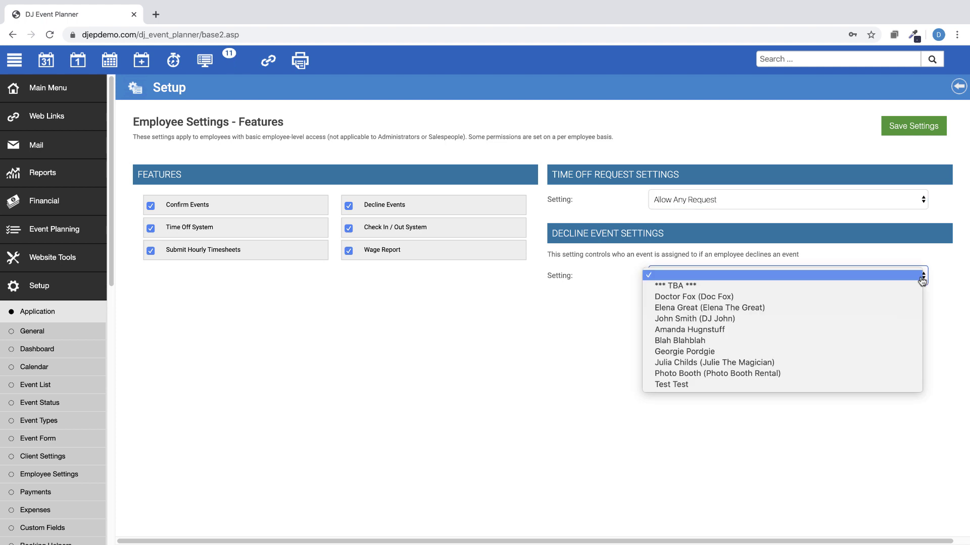
left_click(595, 319)
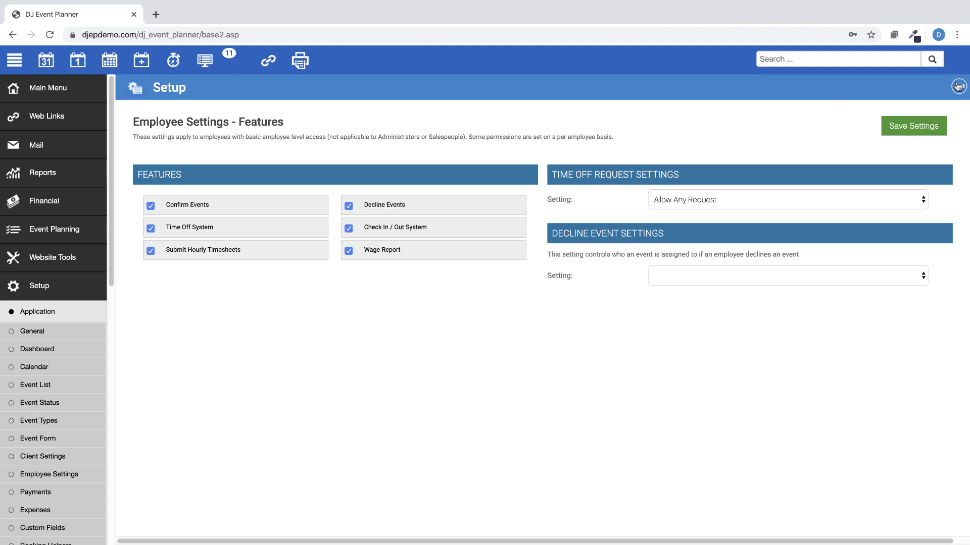
Review the Access To Events settings, where every event status is allowed with no day limits
left_click(958, 87)
left_click(440, 174)
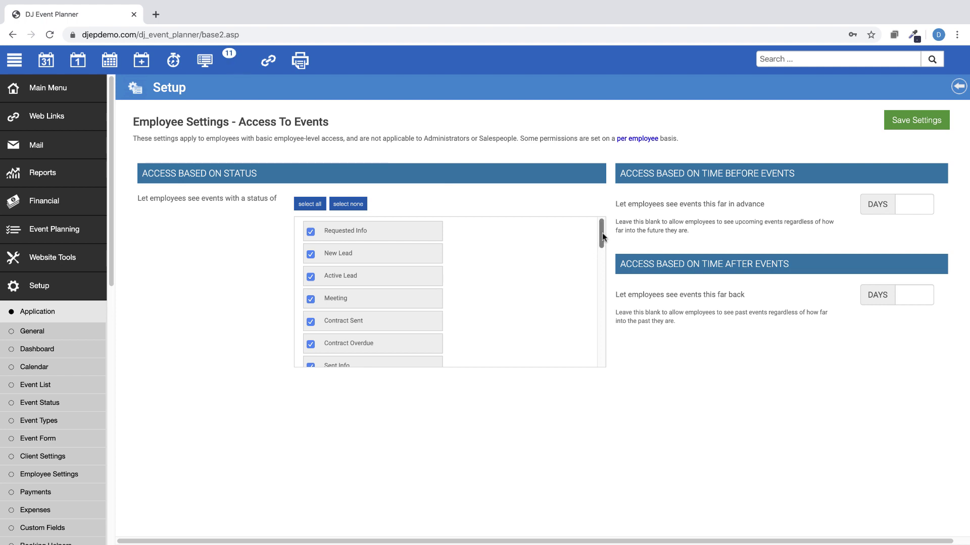
mouse_move(602, 237)
left_mouse_down()
mouse_move(601, 271)
mouse_move(605, 240)
left_mouse_up()
Open Employee Permissions and review the Event Planning and Employee Portal field permissions
left_click(957, 90)
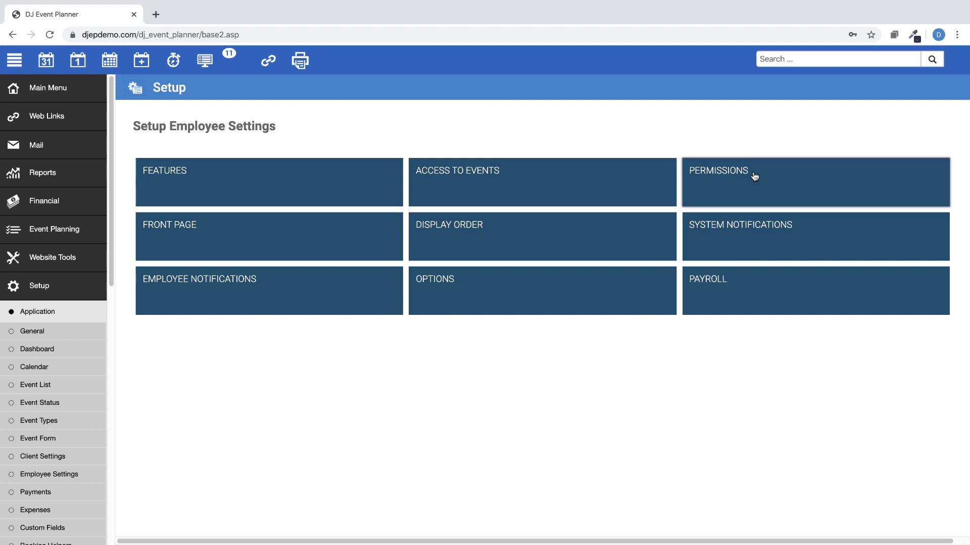
left_click(753, 174)
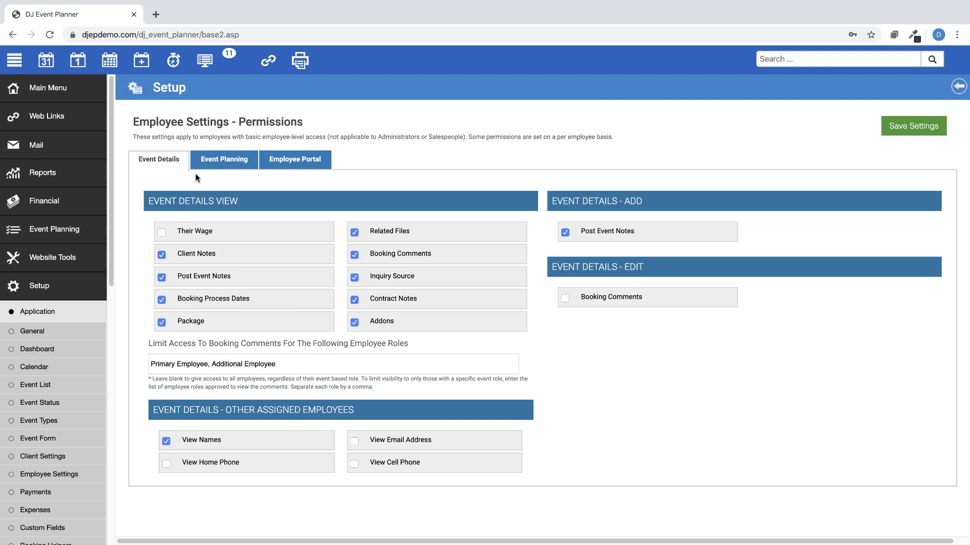
left_click(218, 162)
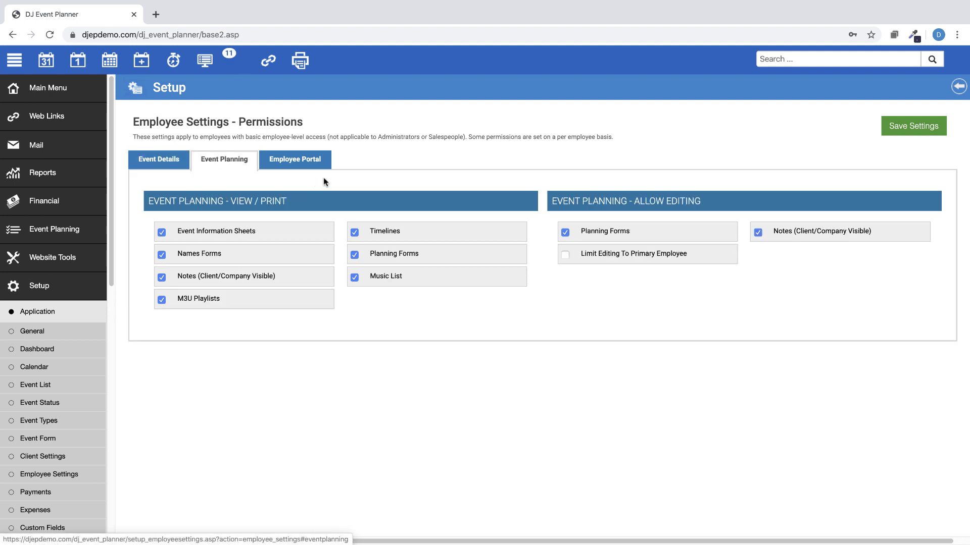
left_click(314, 166)
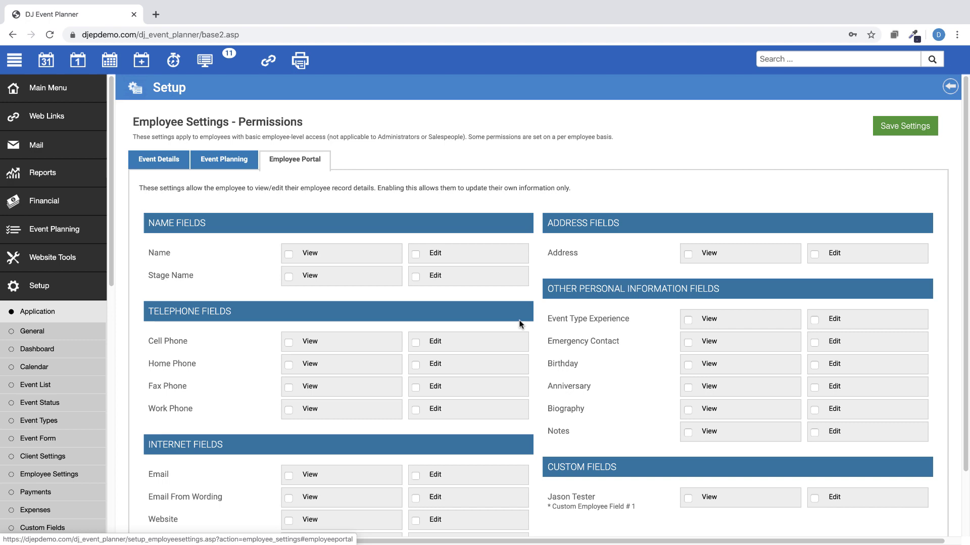
scroll(544, 321, "down", 2)
scroll(544, 325, "up", 2)
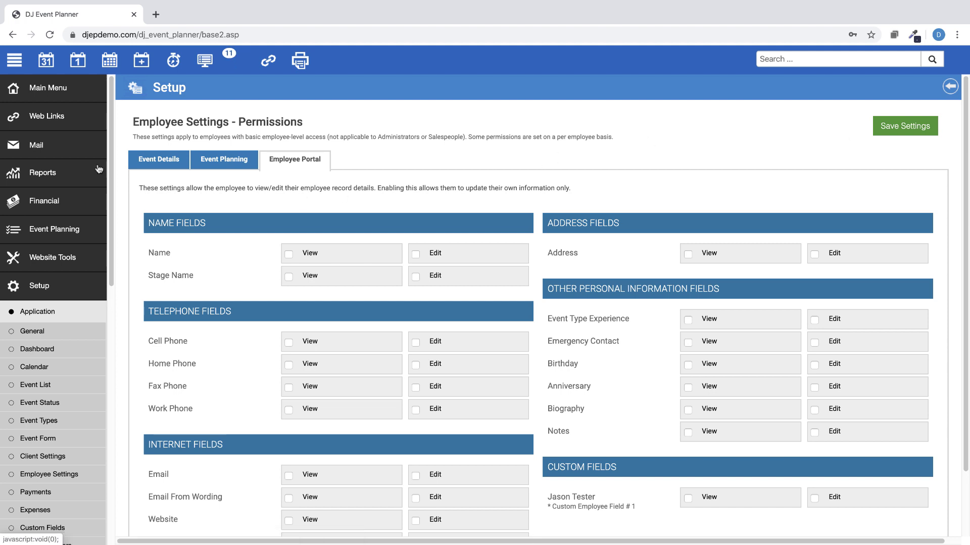
Quick-edit the employee's record from the Employees list and view his individual Permissions
left_click(46, 91)
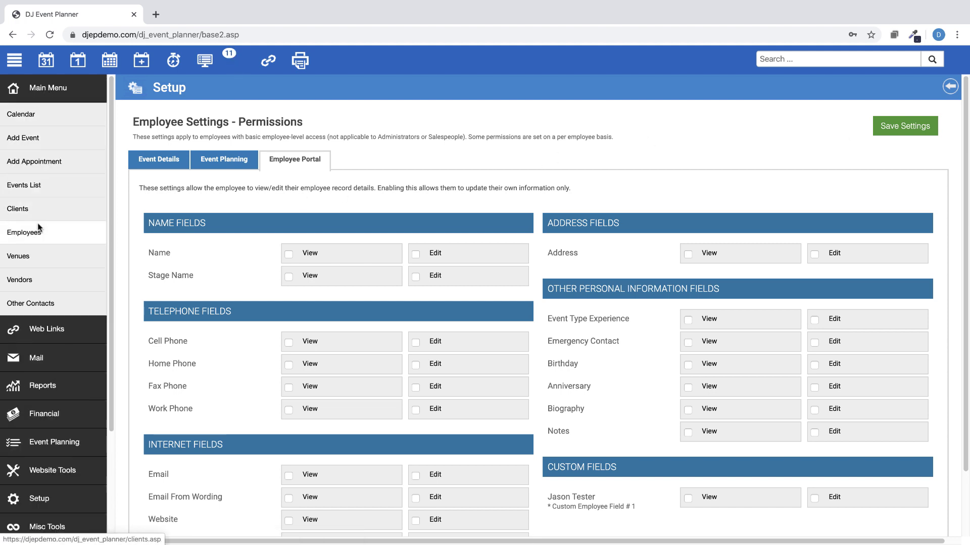
left_click(22, 232)
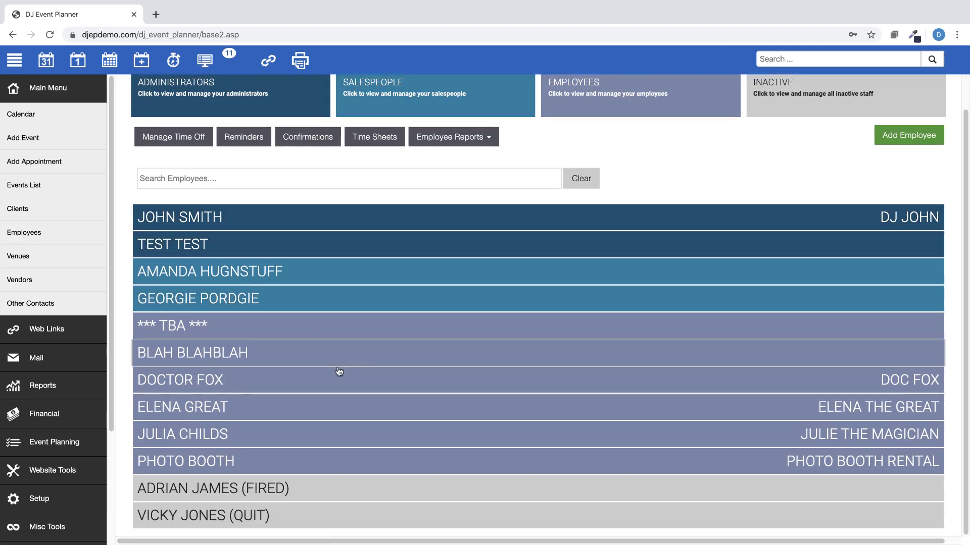
left_click(336, 382)
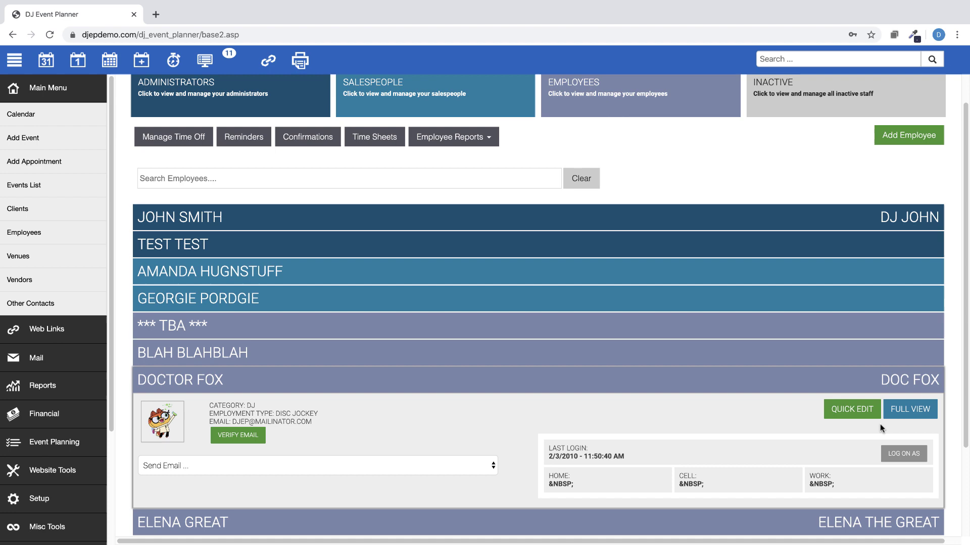
left_click(856, 410)
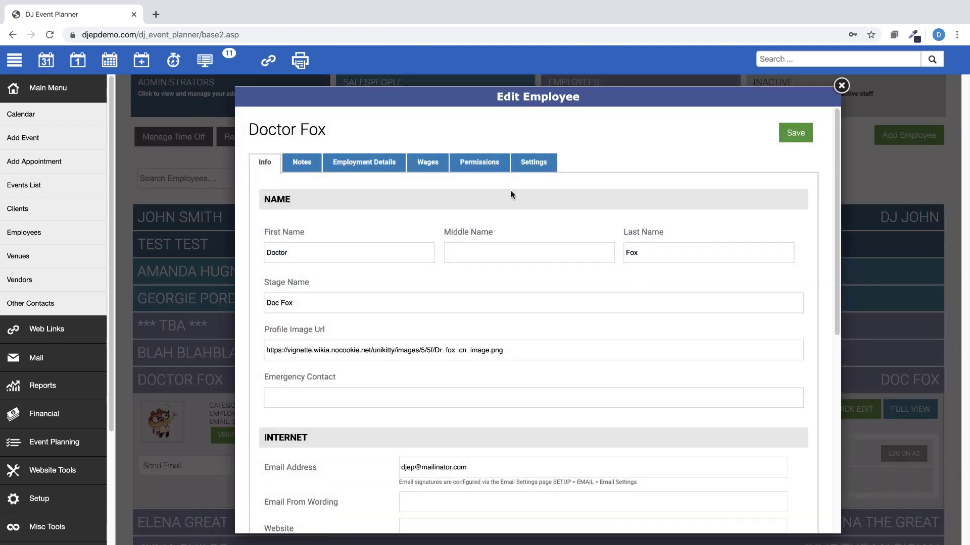
left_click(481, 164)
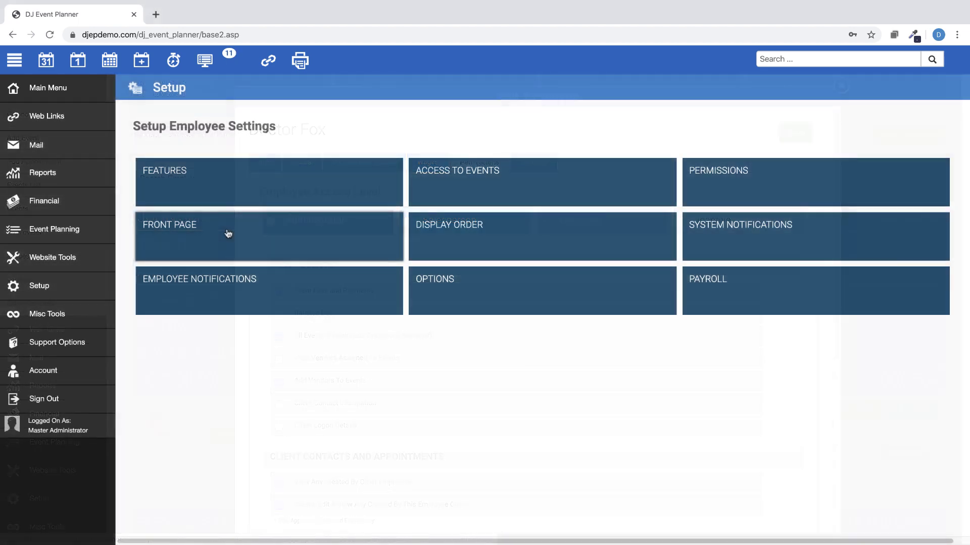
Review the Employee Portal front page messages for employees, salespersons and administrators
left_click(227, 232)
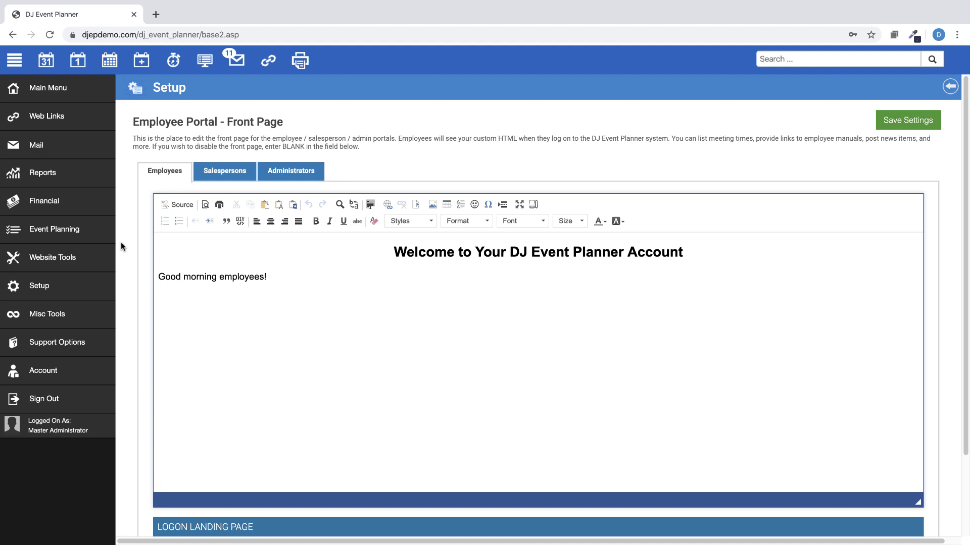
scroll(123, 244, "down", 1)
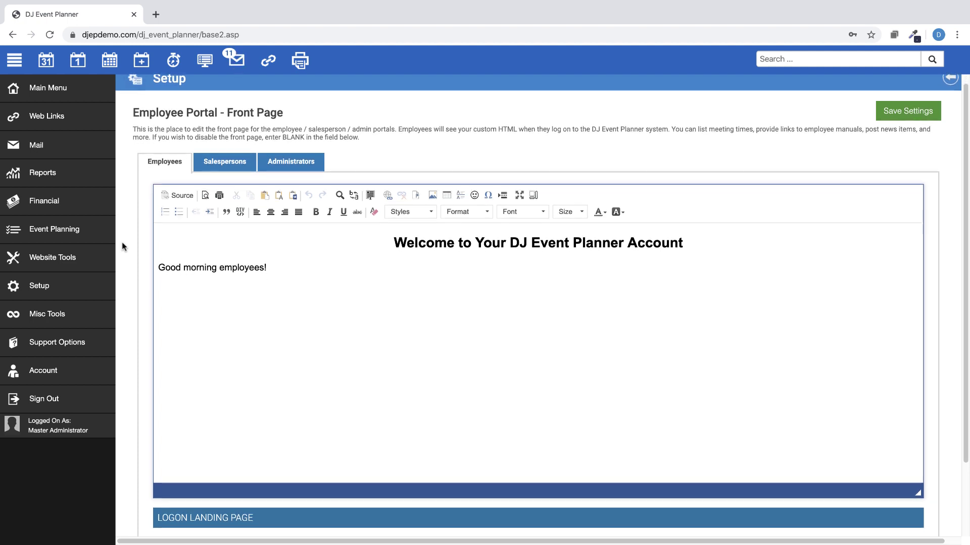
scroll(122, 241, "down", 2)
scroll(123, 242, "up", 1)
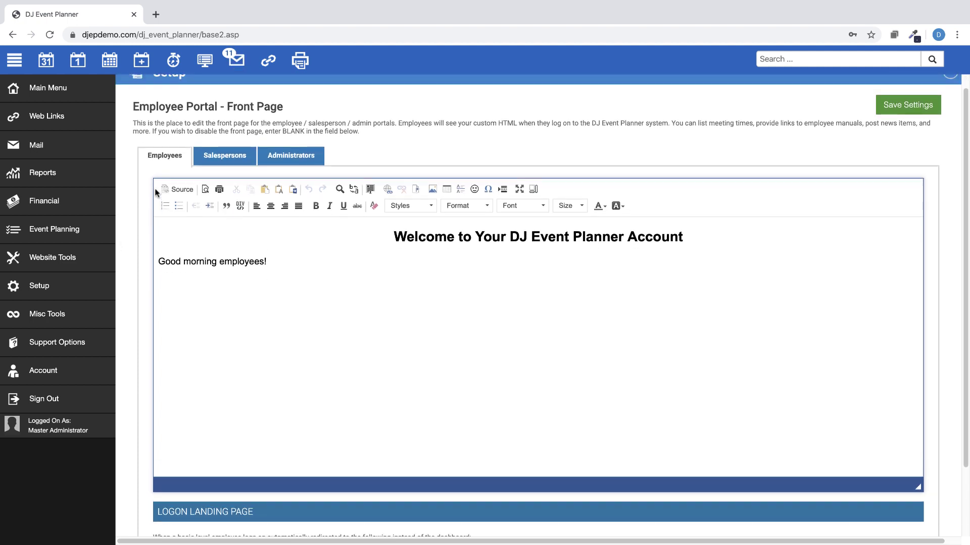
left_click(221, 161)
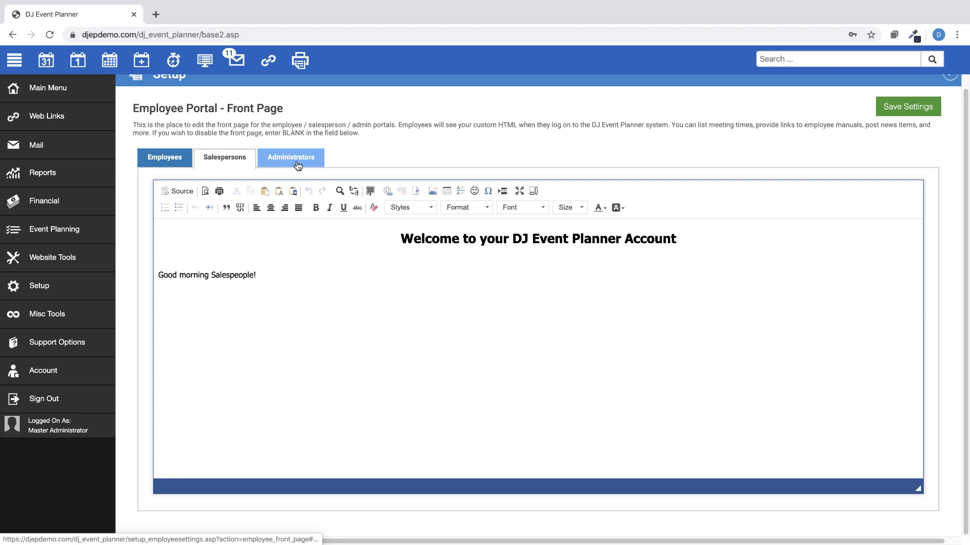
left_click(297, 164)
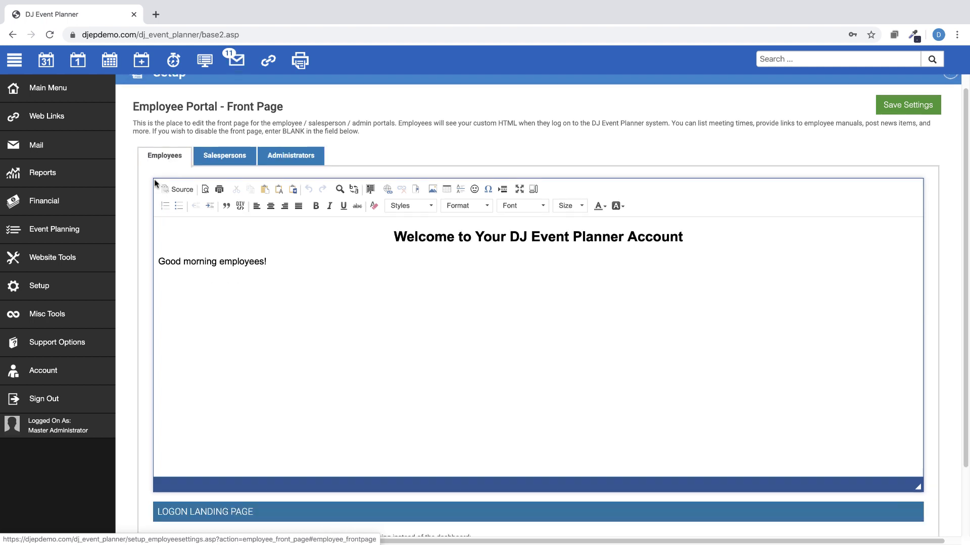
scroll(130, 374, "down", 2)
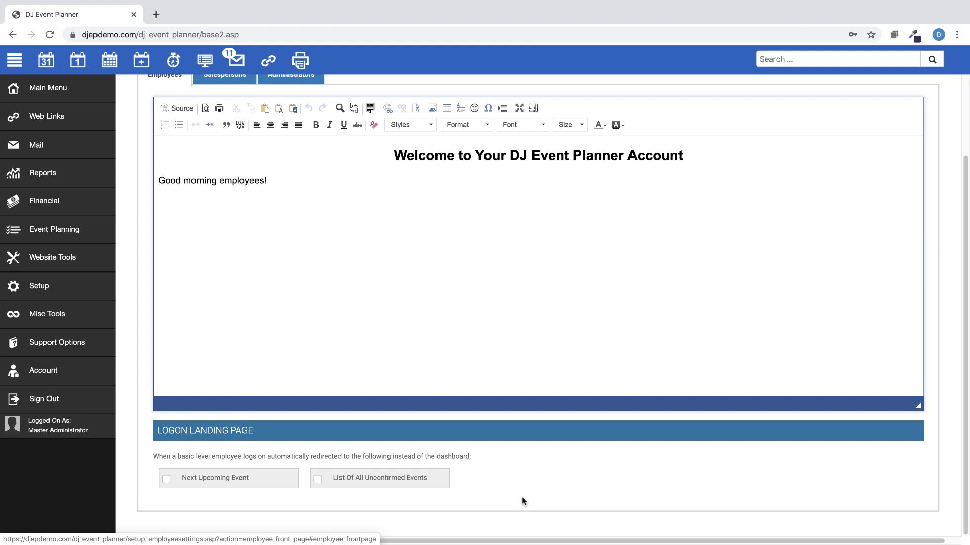
scroll(522, 496, "up", 2)
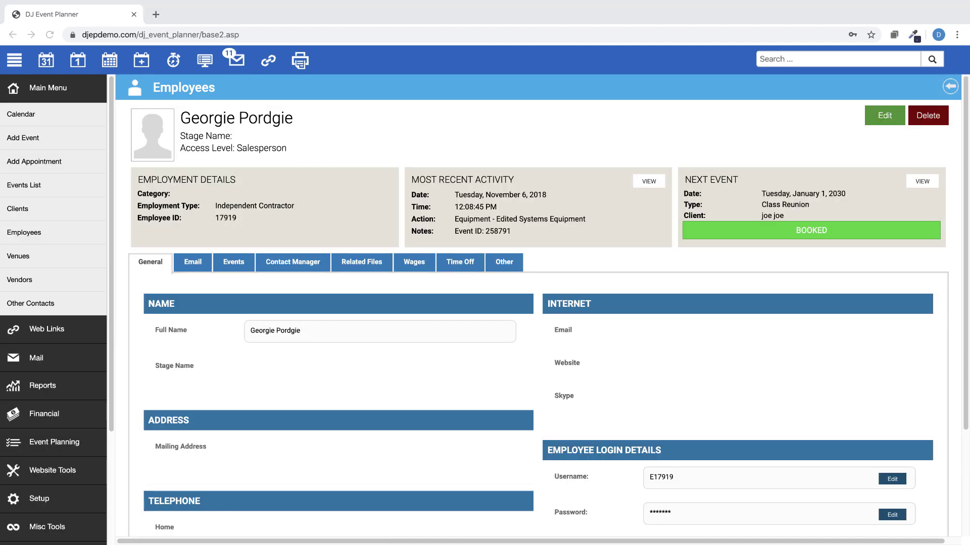
Log on as the salesperson employee in a new tab and view his portal front page
scroll(690, 398, "down", 3)
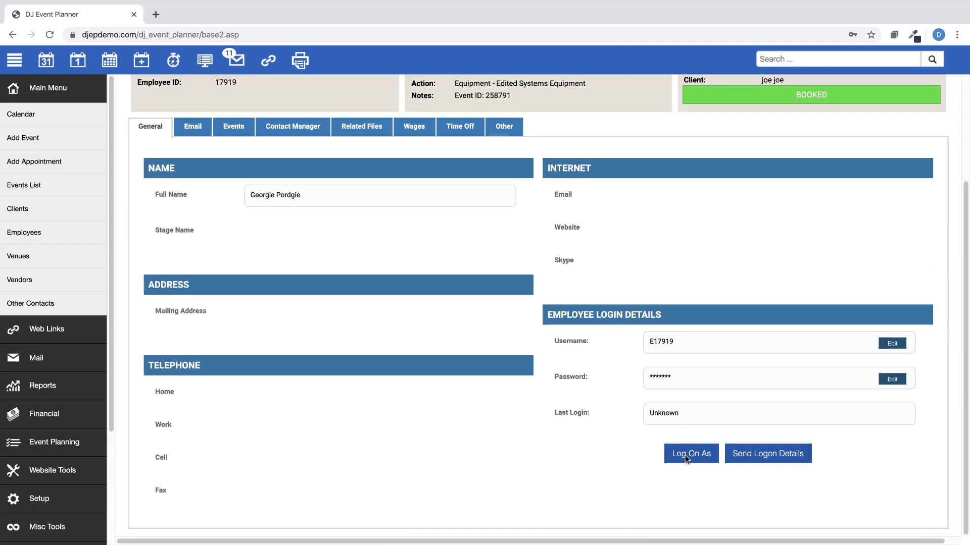
left_click(685, 456)
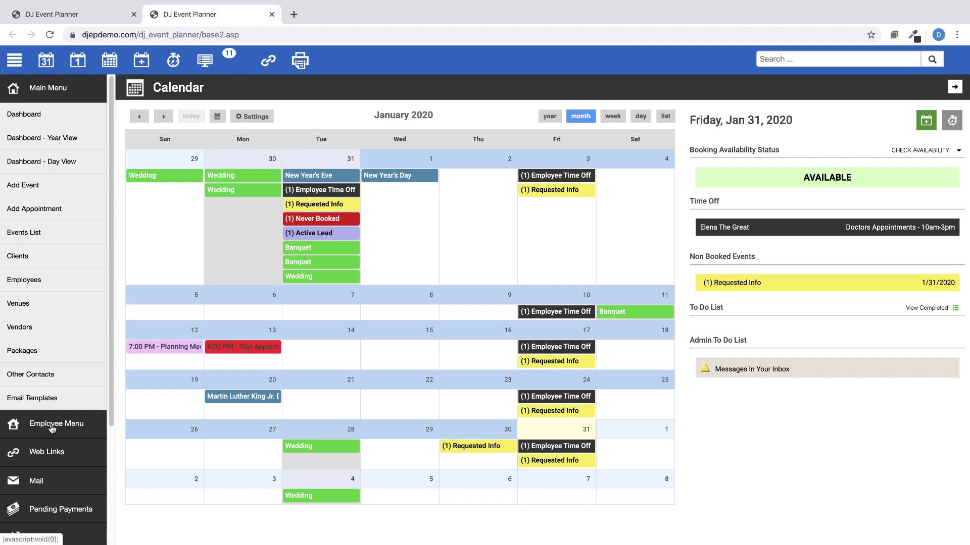
left_click(52, 428)
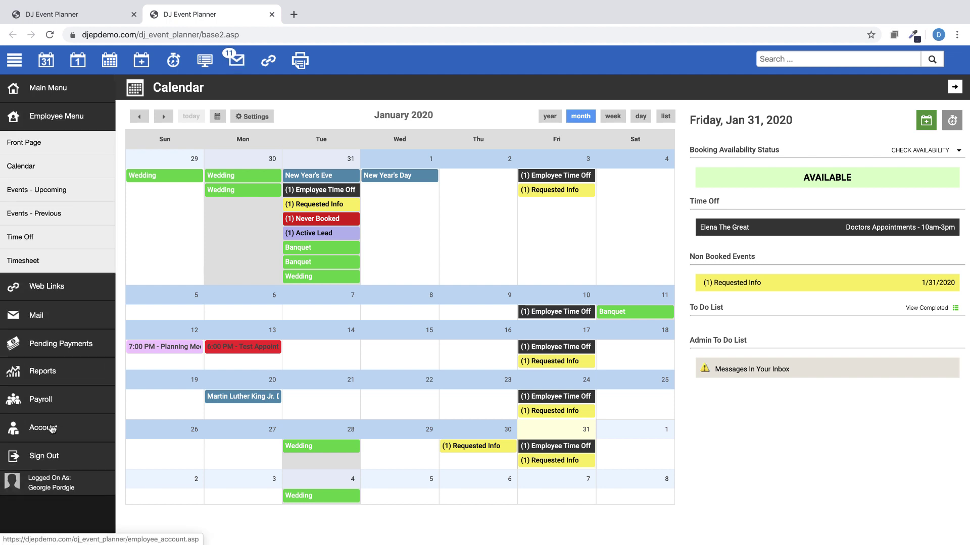
left_click(40, 144)
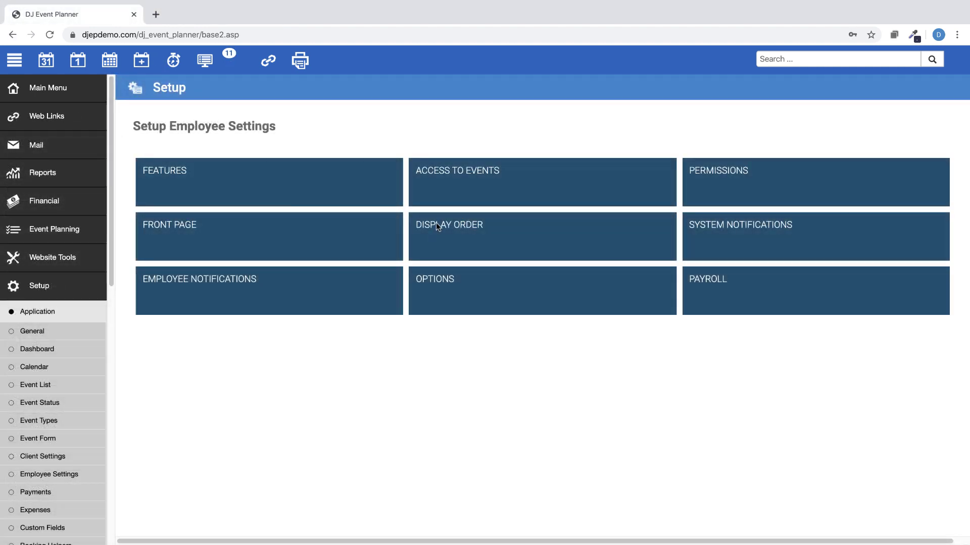
left_click(435, 227)
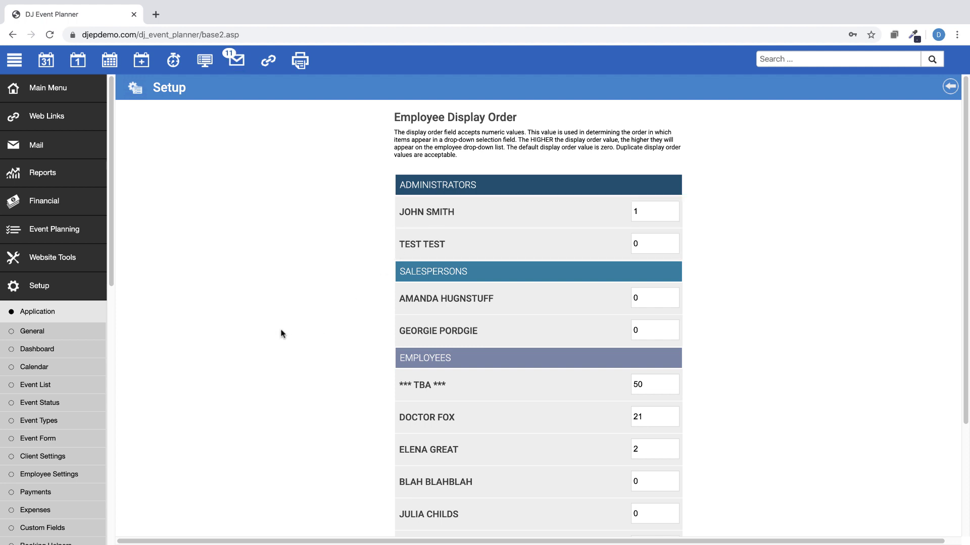
scroll(282, 333, "down", 1)
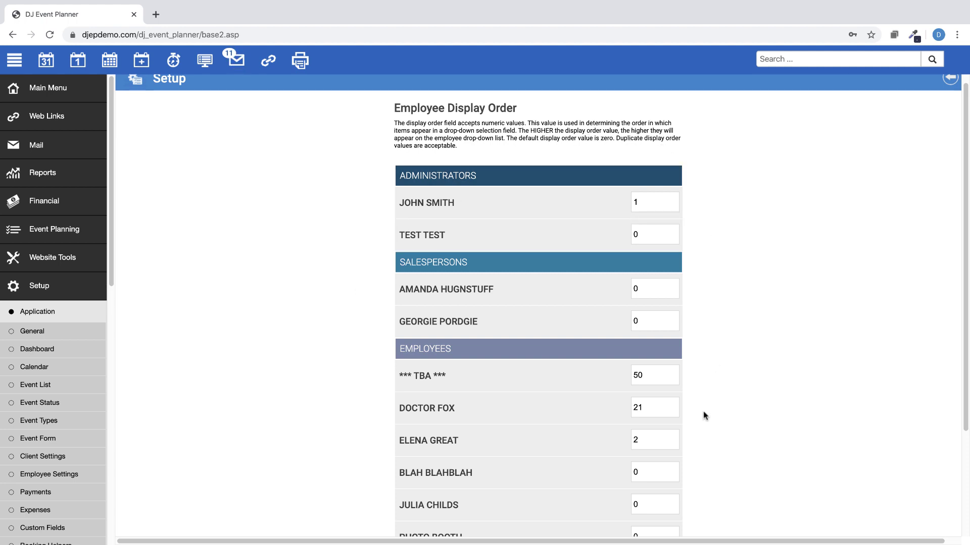
scroll(703, 415, "down", 1)
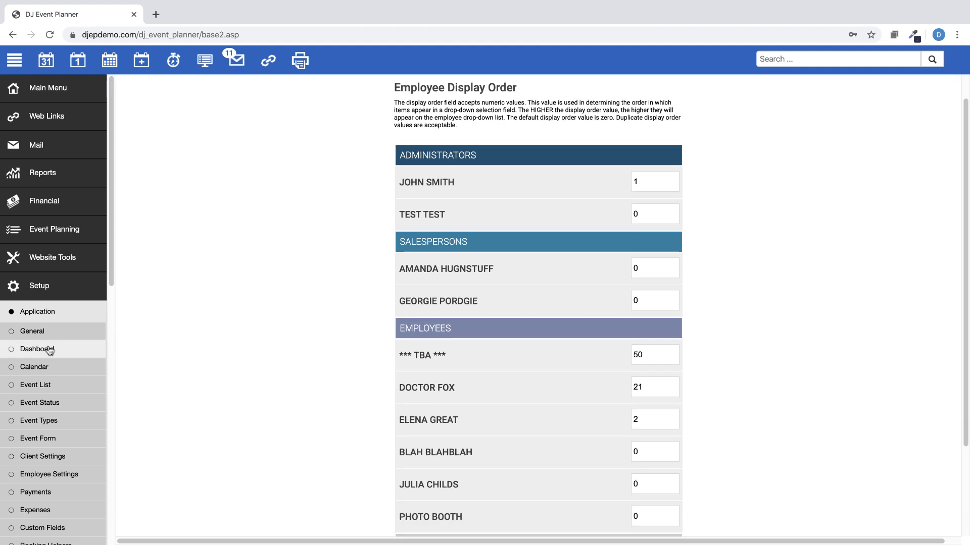
left_click(922, 96)
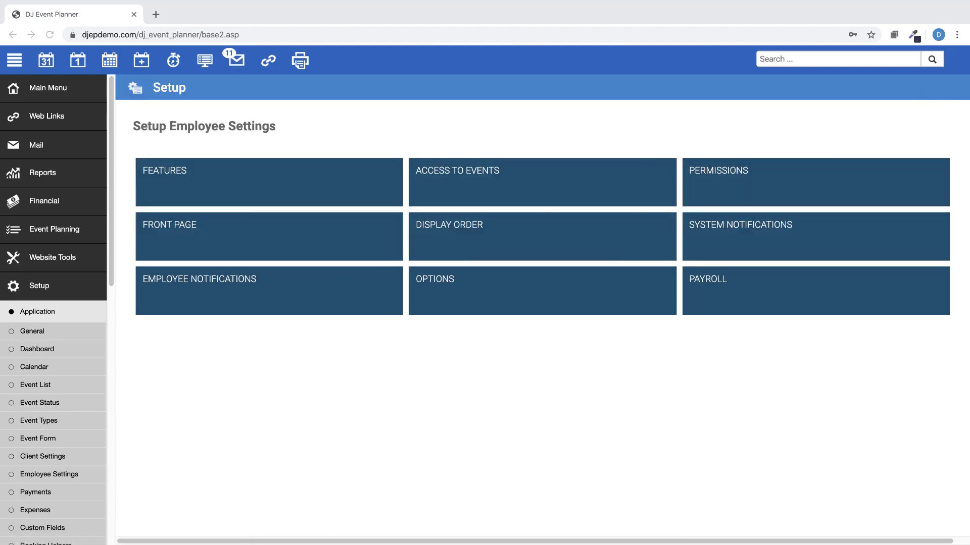
left_click(726, 247)
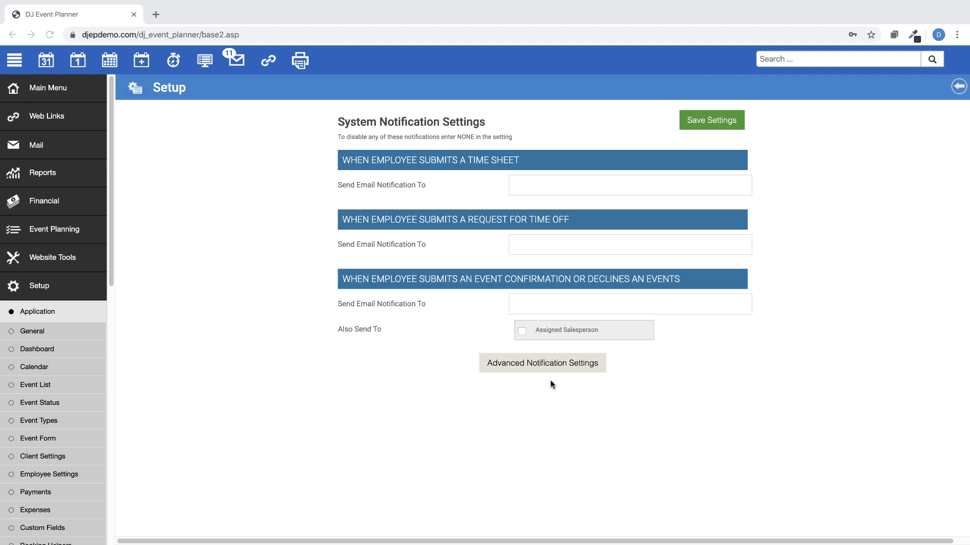
left_click(959, 91)
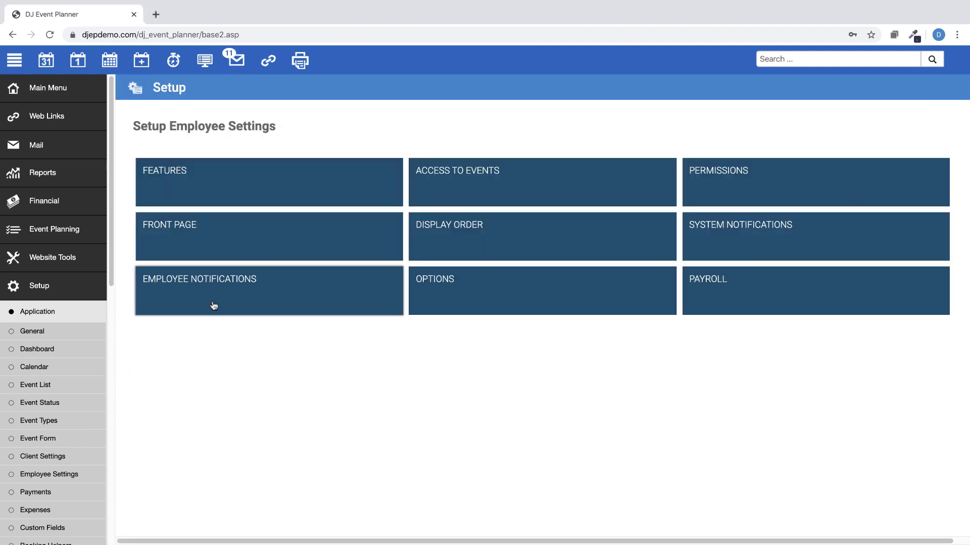
left_click(214, 289)
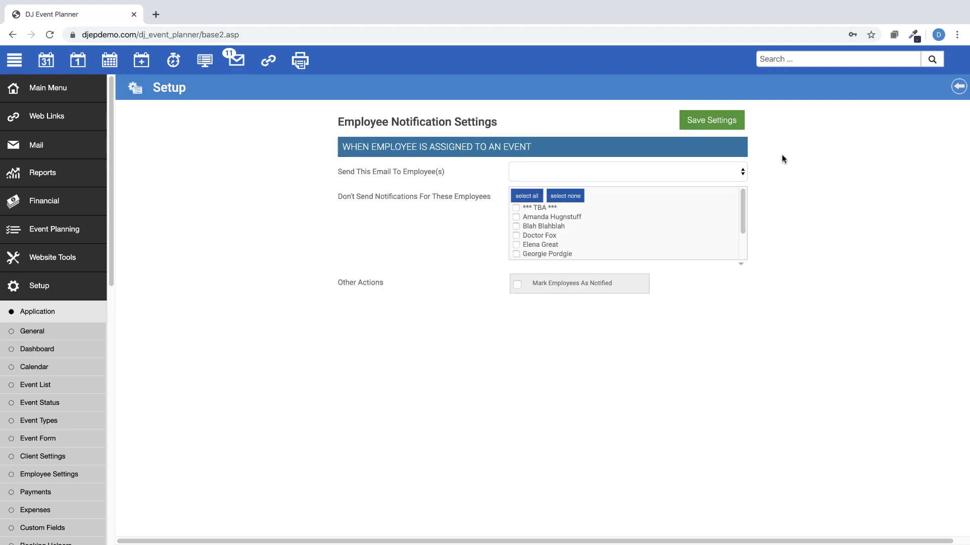
left_click(744, 174)
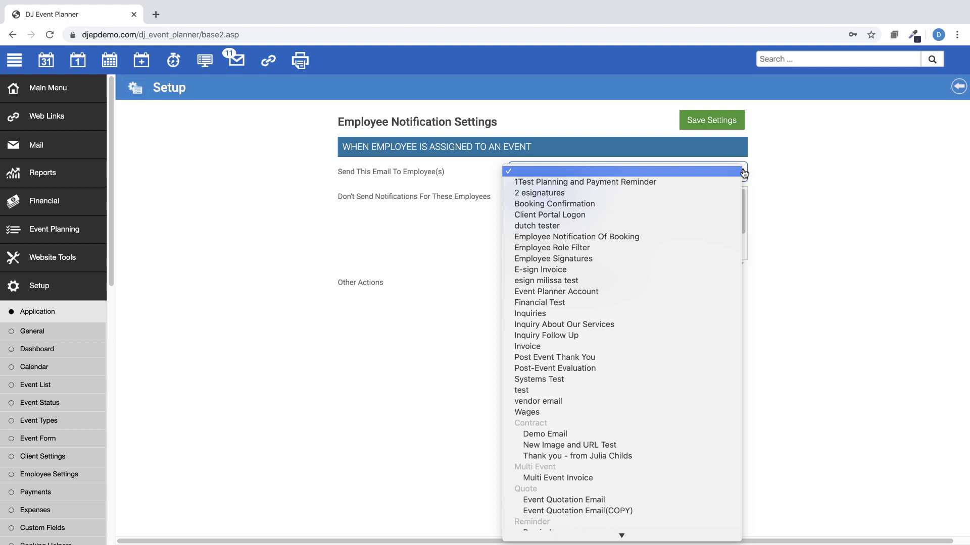
left_click(743, 171)
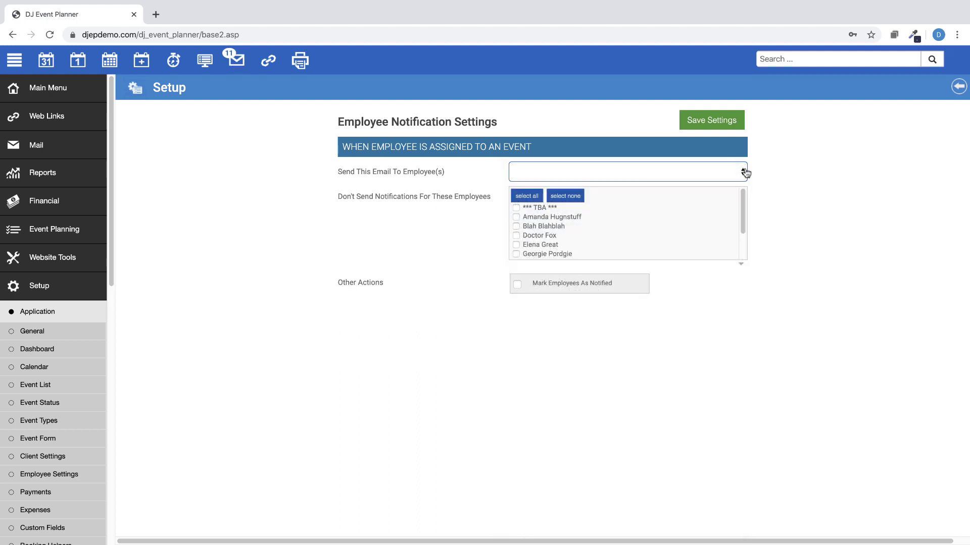
scroll(683, 219, "down", 2)
scroll(682, 219, "down", 2)
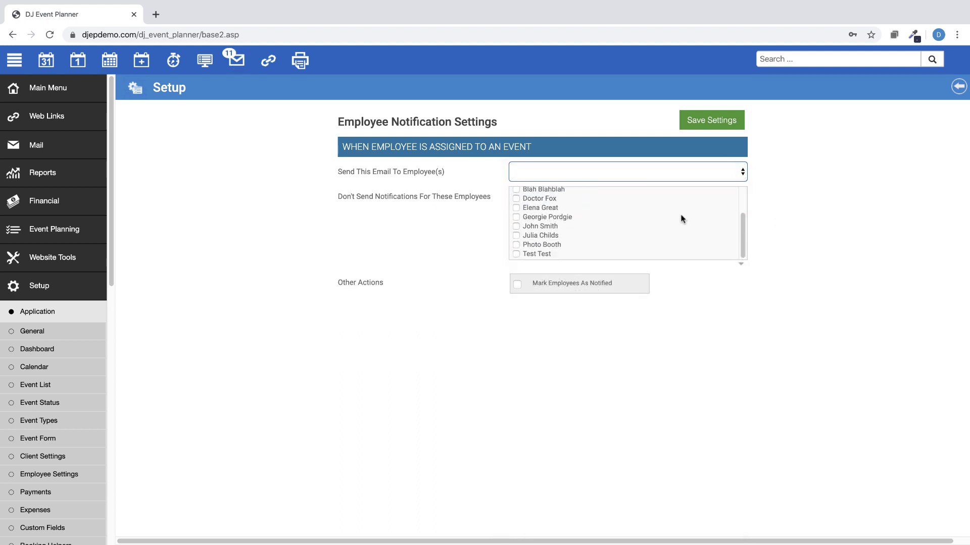
scroll(683, 219, "up", 5)
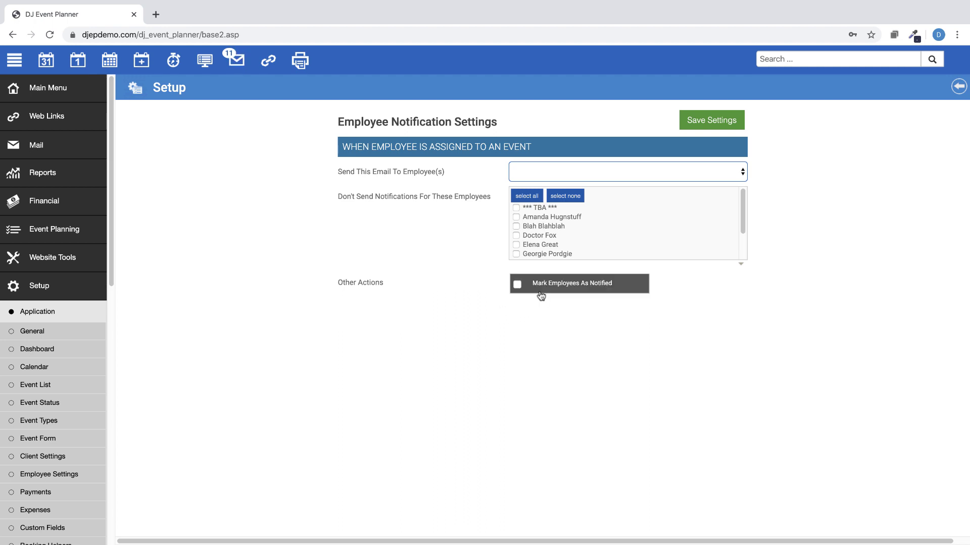
left_click(954, 91)
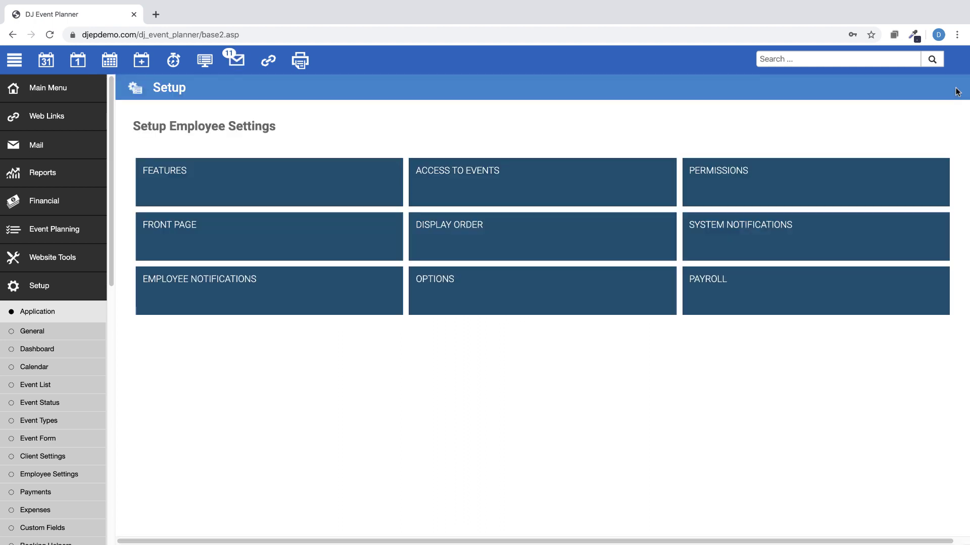
Open the Employee Options settings listing employment types and categories
left_click(462, 290)
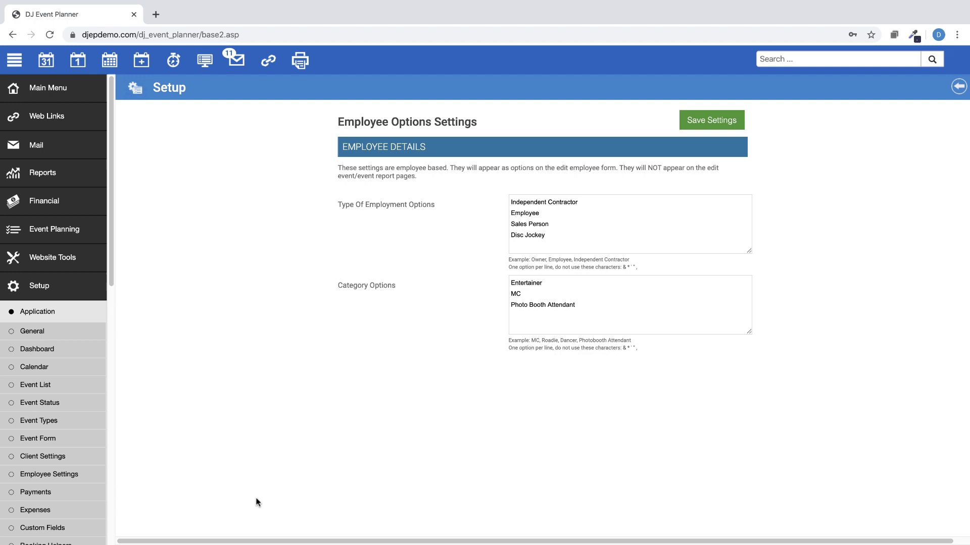
View the Employee Payroll settings with name sort order and default payroll report dates
left_click(958, 88)
left_click(728, 284)
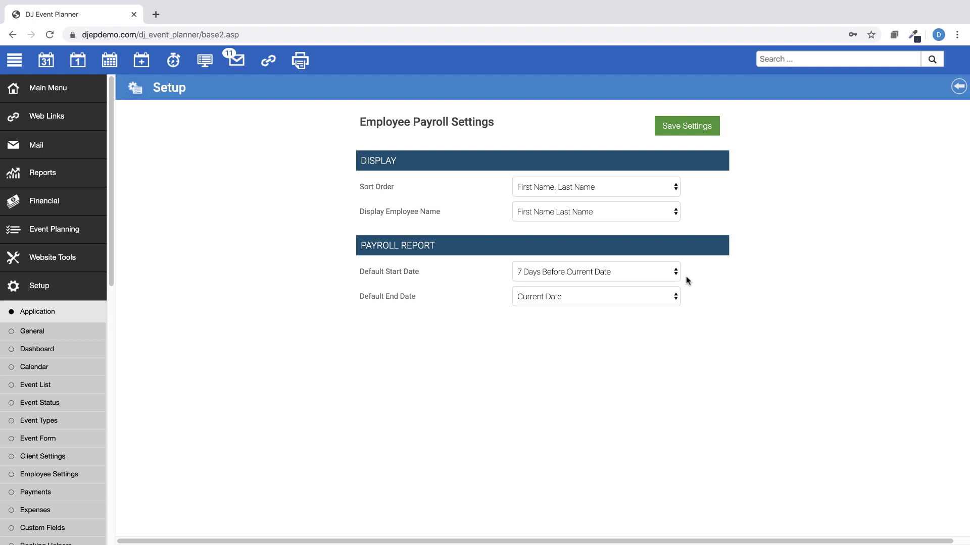
left_click(43, 202)
View the payroll report by date, then browse the employee's time-off request page
left_click(30, 230)
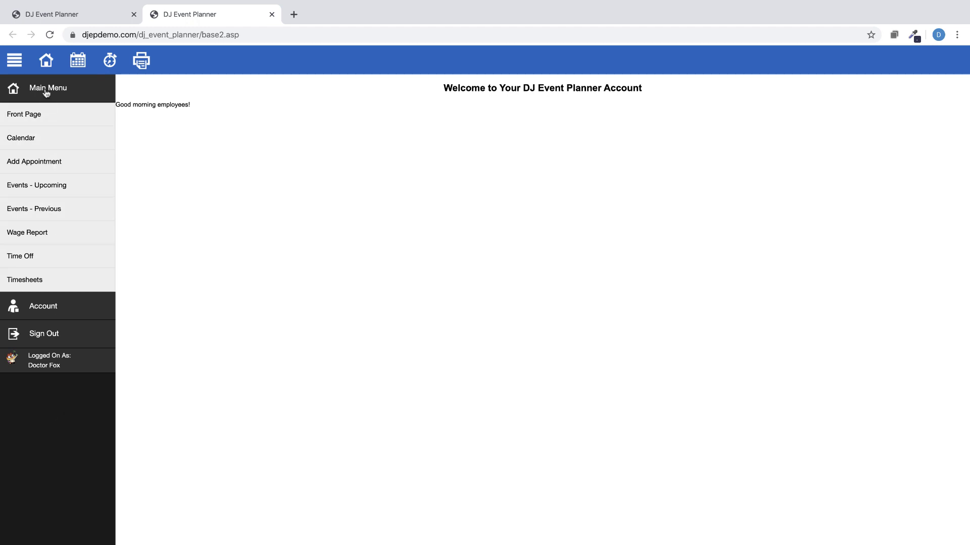
left_click(28, 258)
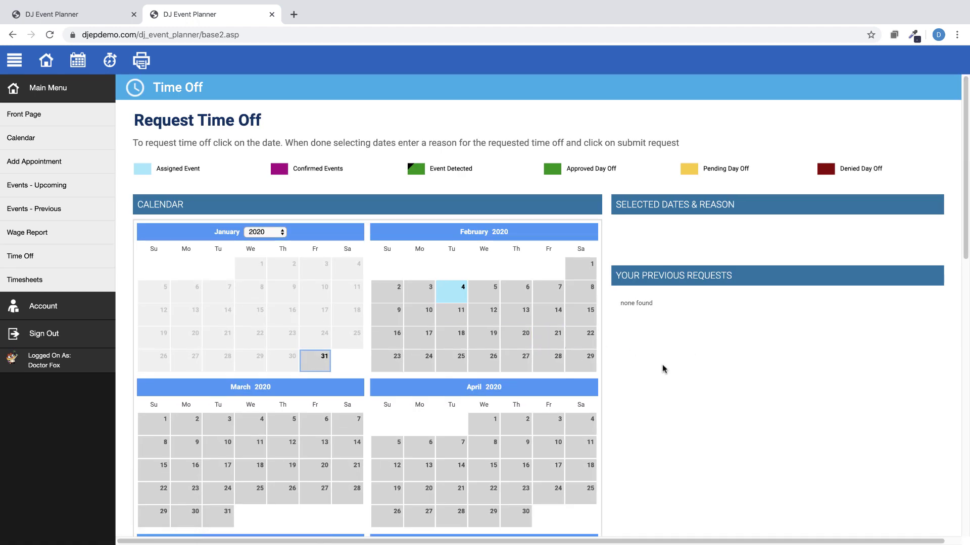
scroll(662, 365, "down", 1)
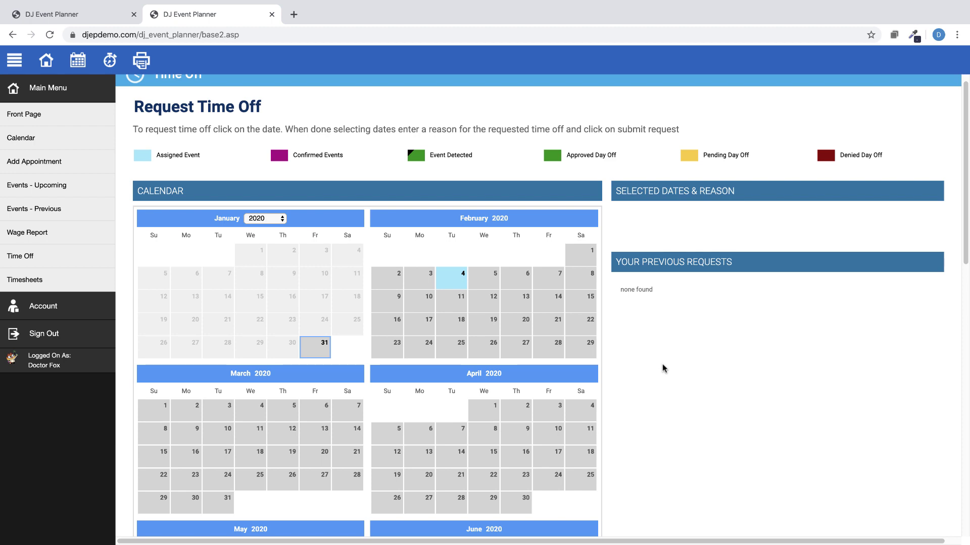
scroll(662, 363, "down", 1)
scroll(662, 364, "down", 1)
scroll(663, 363, "down", 1)
scroll(662, 364, "down", 3)
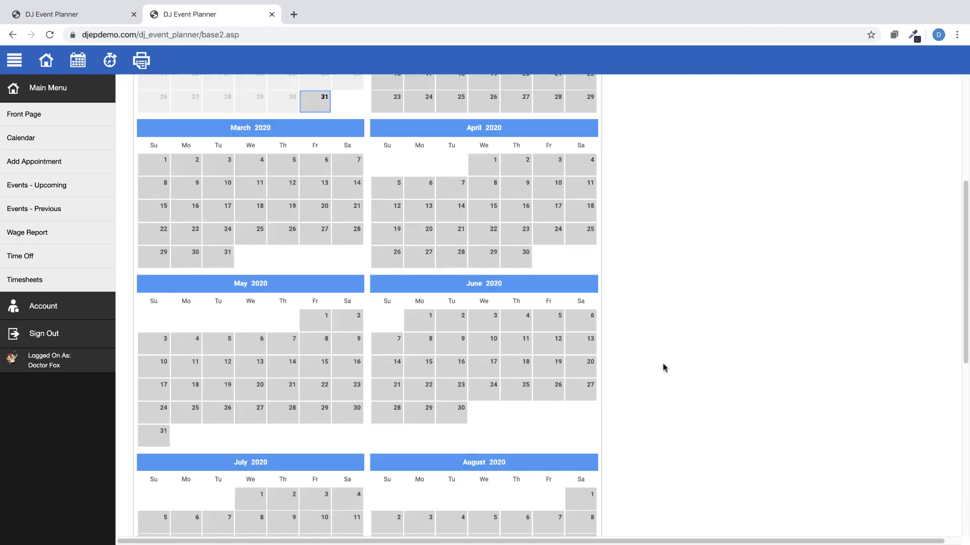
scroll(663, 364, "up", 6)
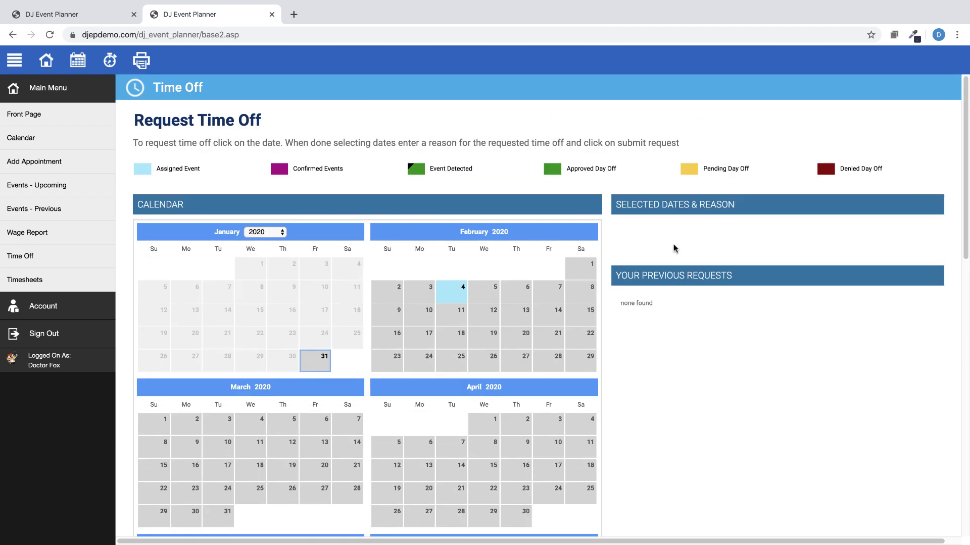
Submit a time-off request for April 1 with reason 'vacation'
left_click(475, 430)
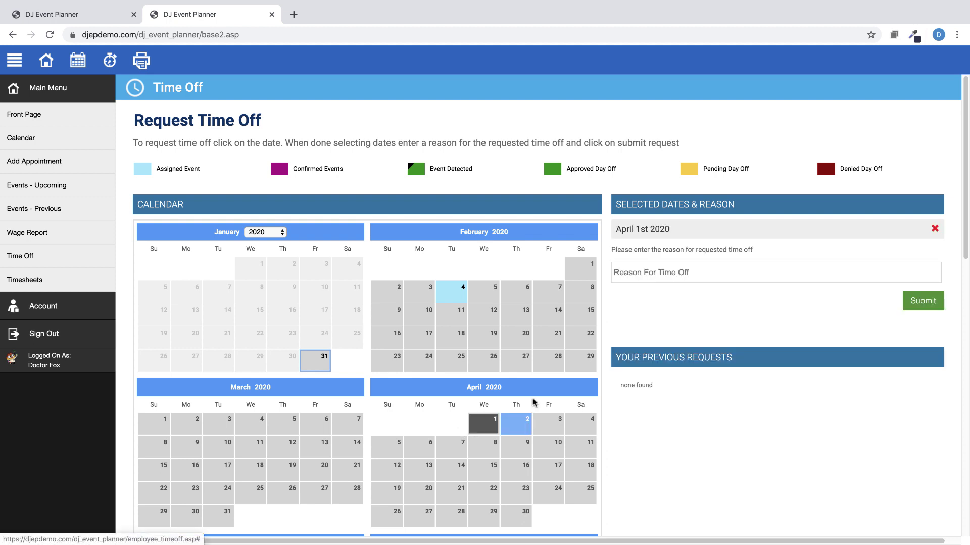
left_click(638, 275)
type("va")
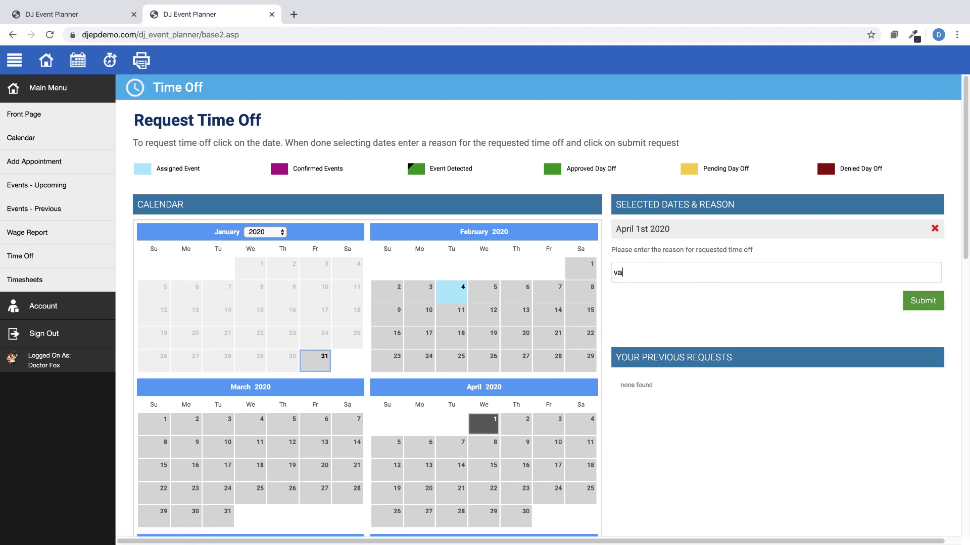
type("cation")
left_click(923, 303)
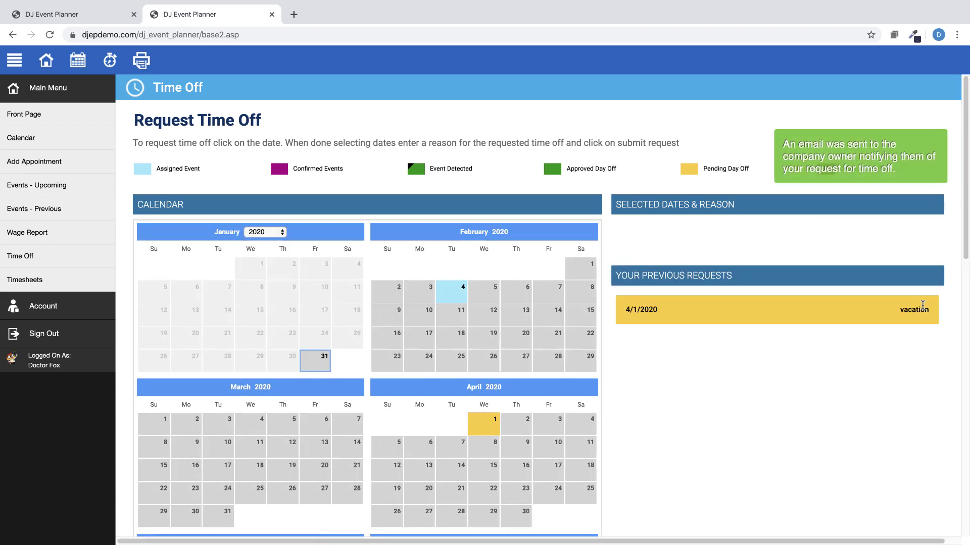
Close the employee tab and open the staff Time Off Report under Employees
key("ctrl+w")
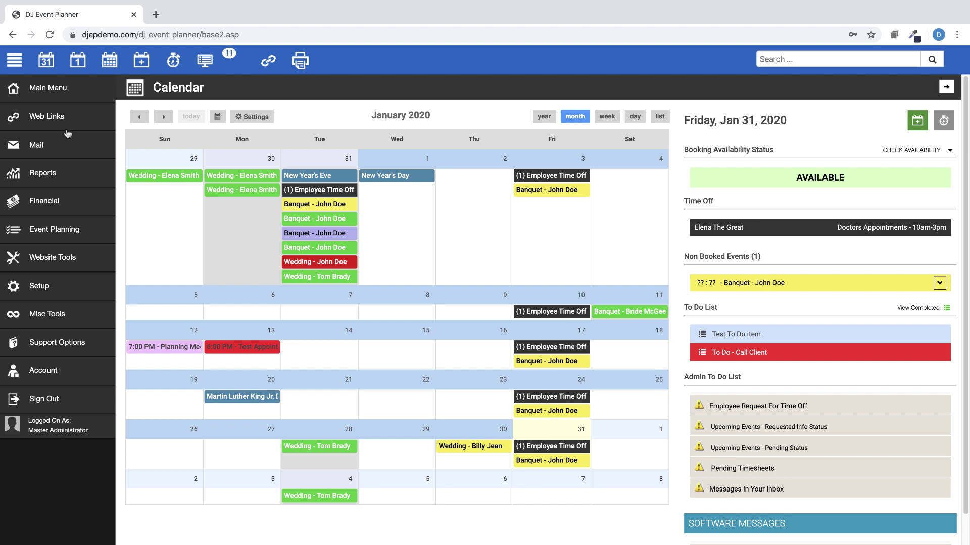
left_click(58, 89)
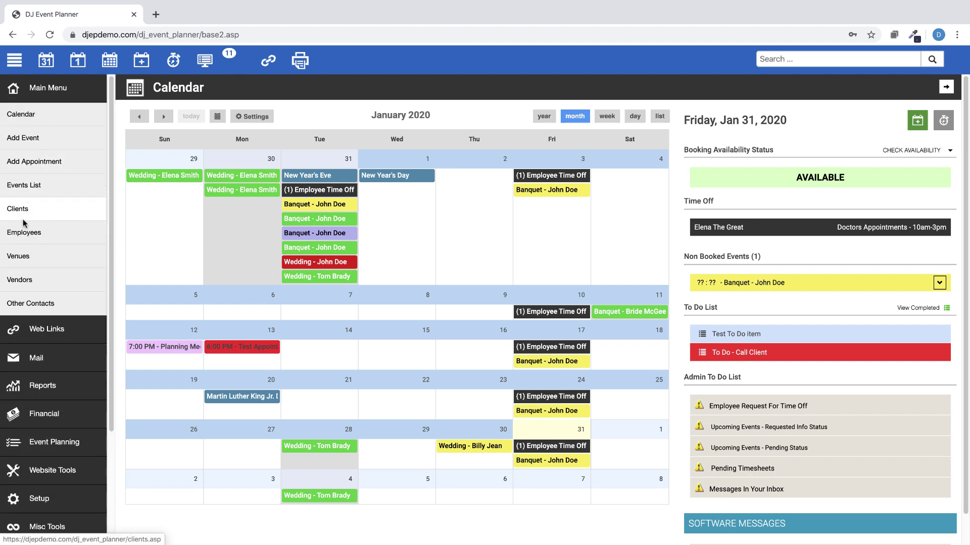
left_click(25, 236)
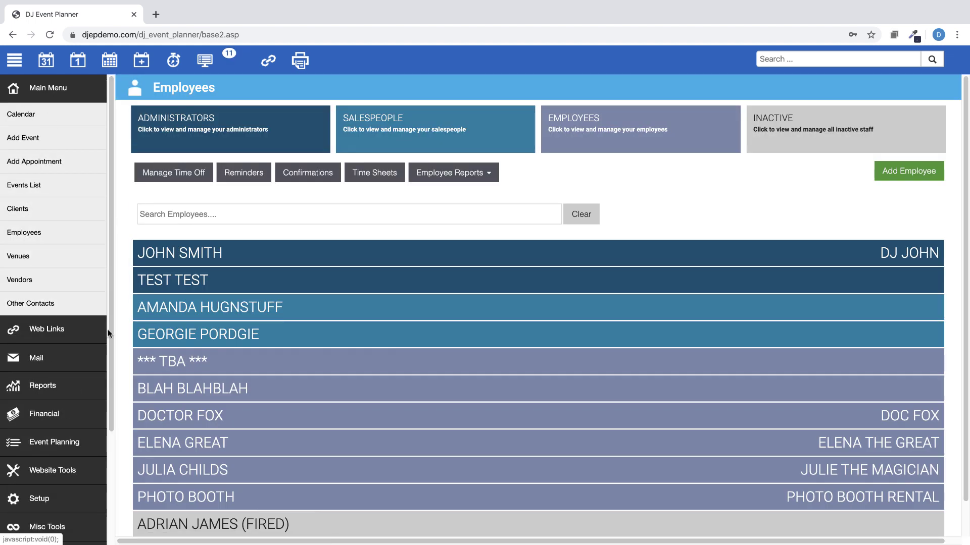
left_click(184, 173)
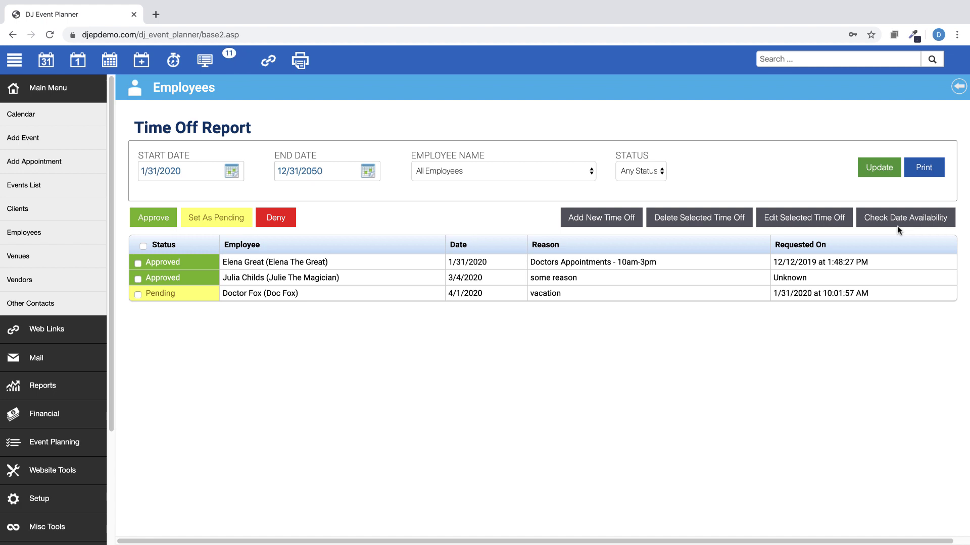
Review the event reminder report, checking a wedding's details and an employee's contact information
left_click(958, 88)
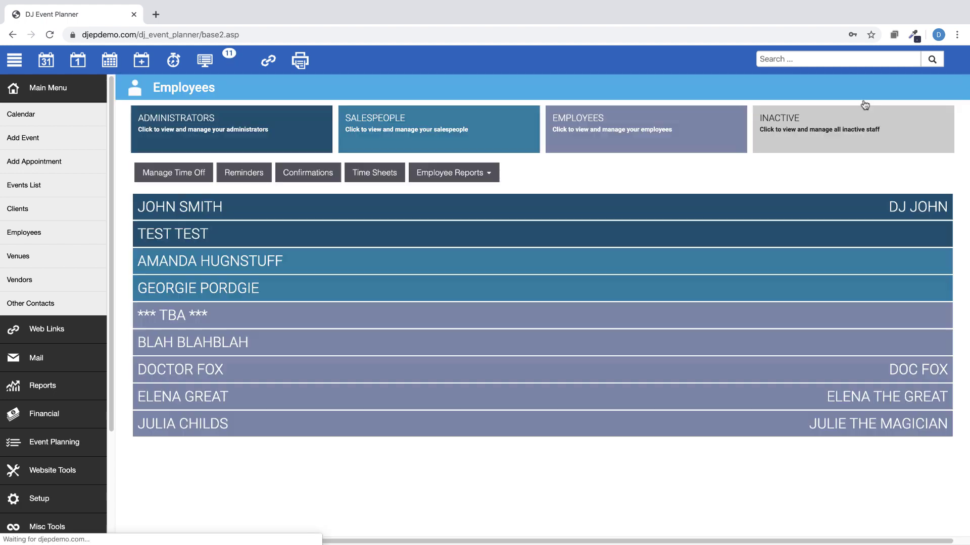
left_click(242, 173)
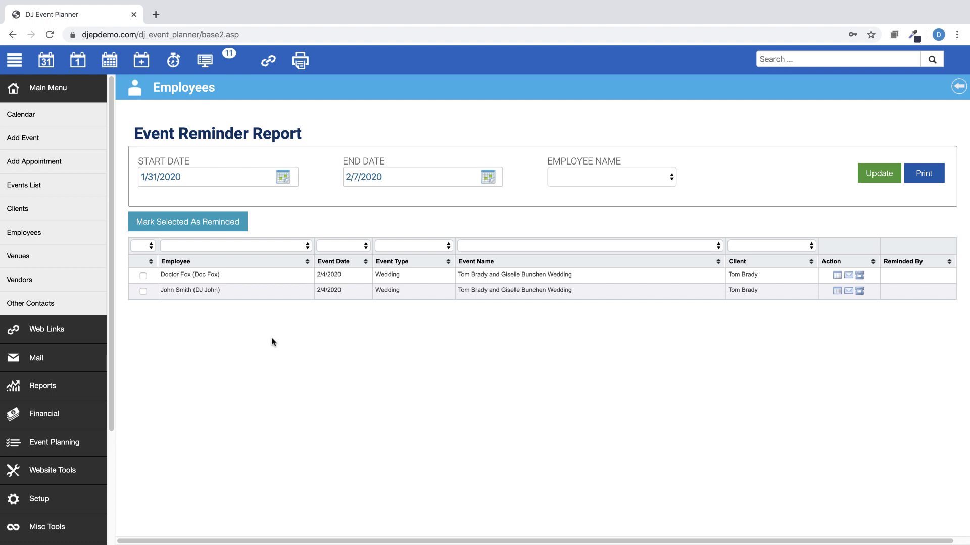
left_click(837, 276)
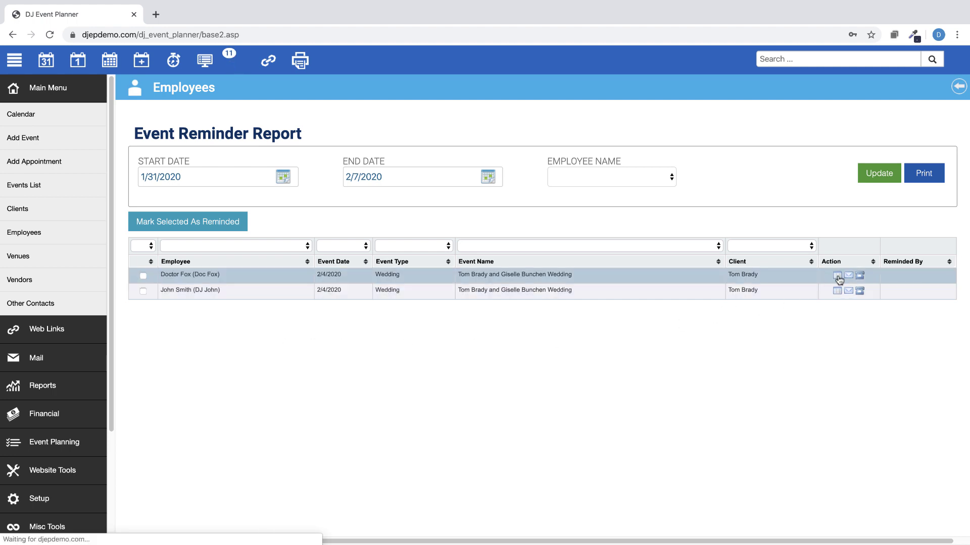
left_click(150, 126)
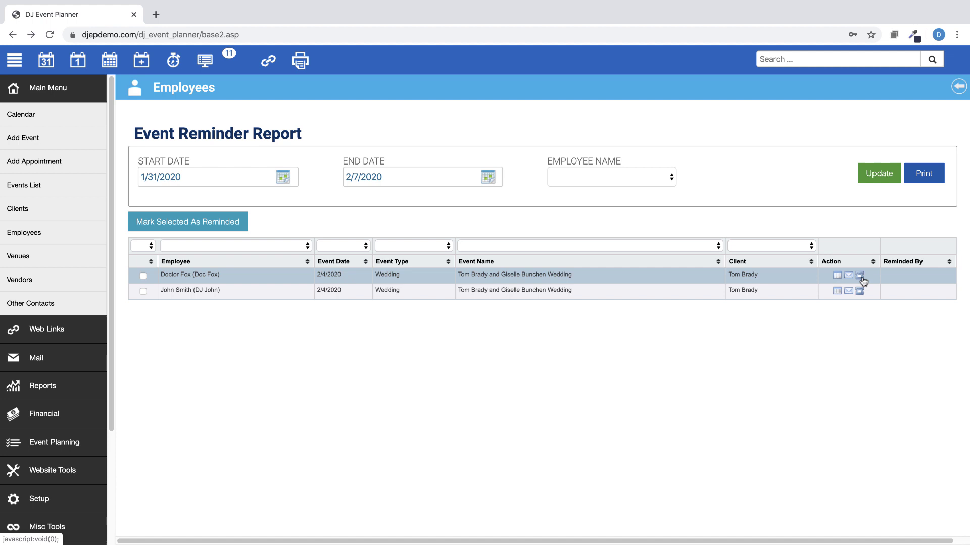
left_click(860, 277)
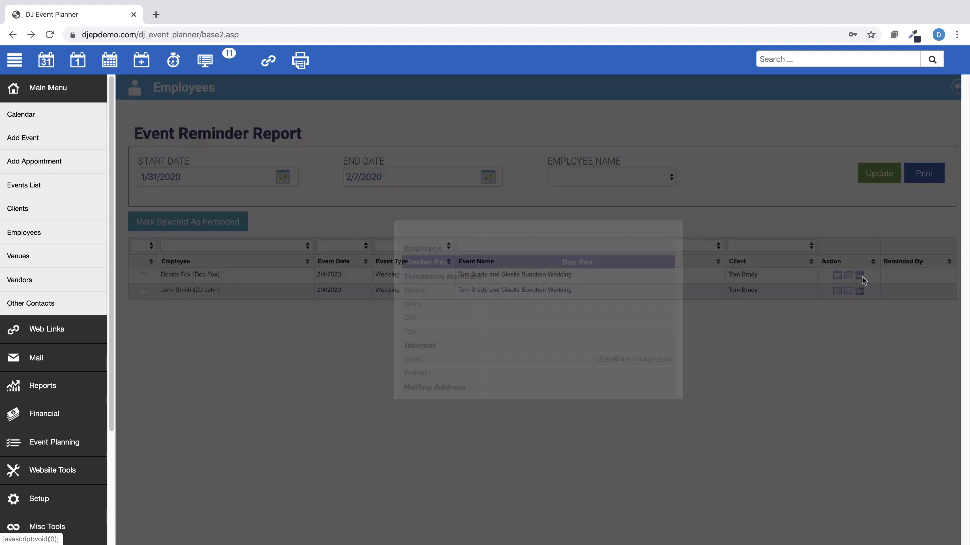
left_click(683, 220)
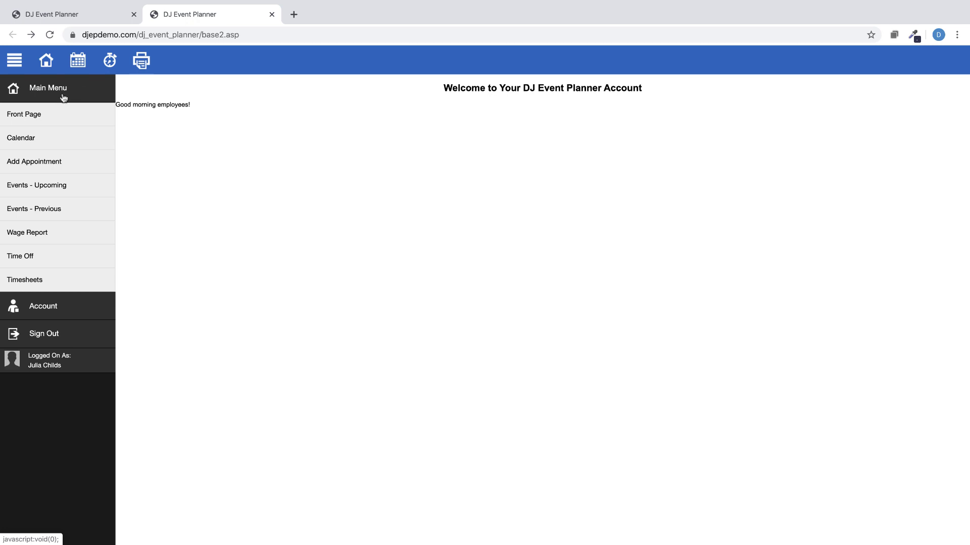
Confirm attendance for the first upcoming event, the 9/12/2020 wedding
left_click(48, 188)
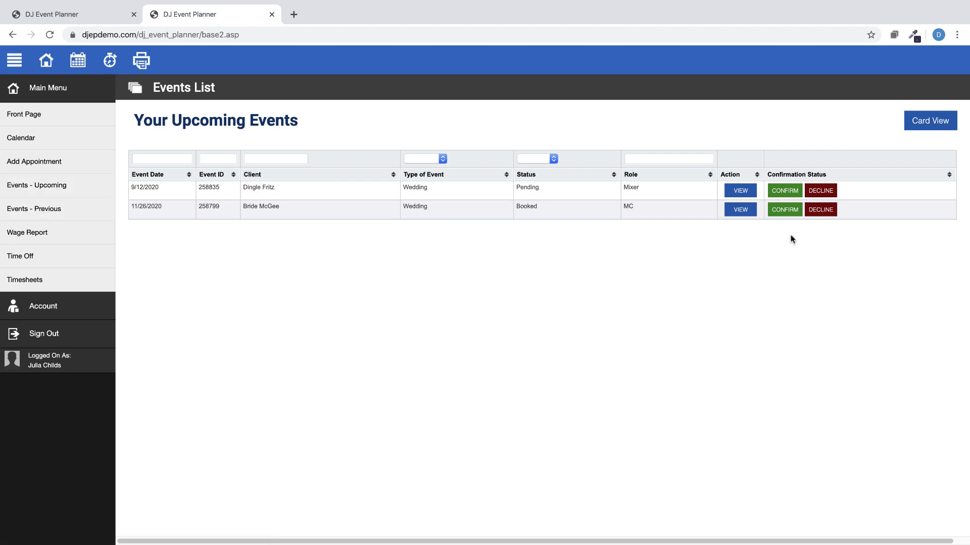
left_click(795, 197)
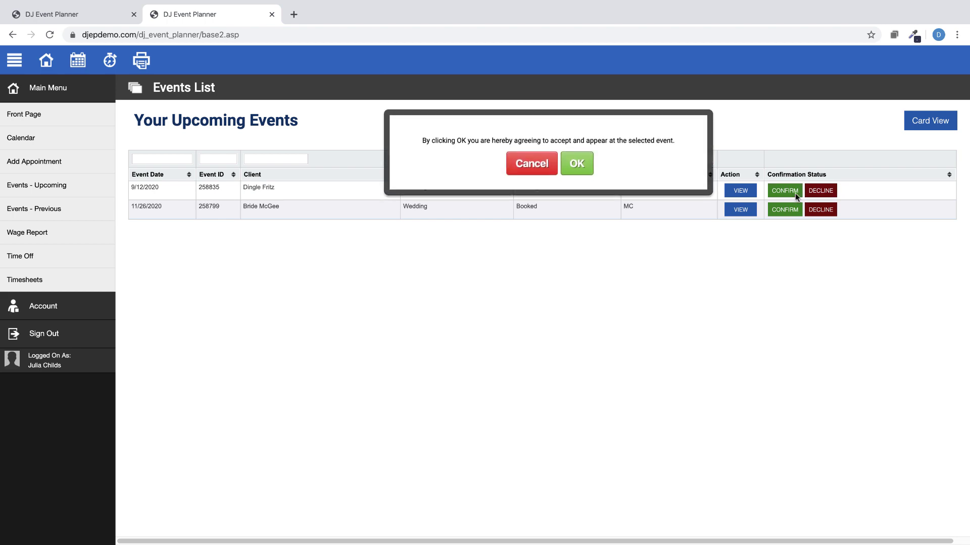
left_click(573, 161)
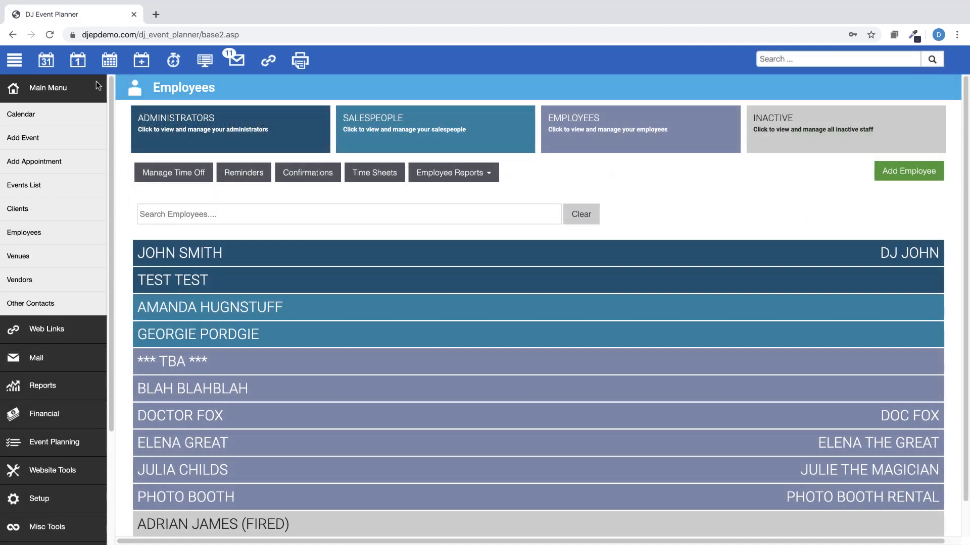
Open the Event Confirmation Report from the Employees page
left_click(50, 237)
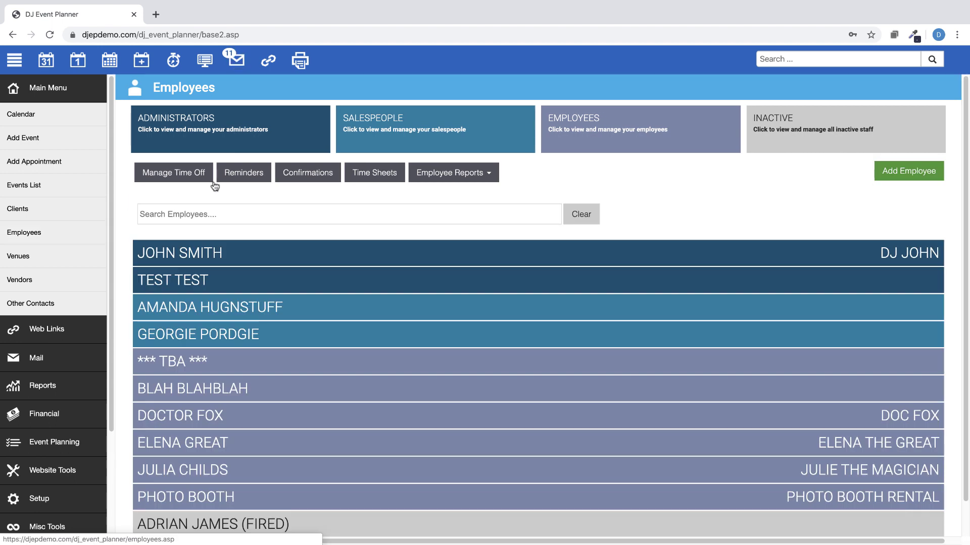
left_click(310, 179)
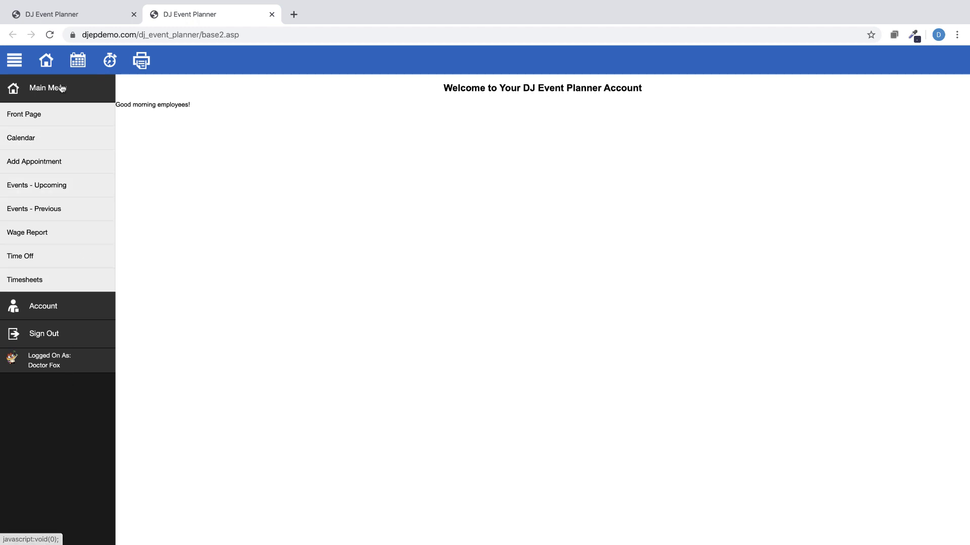
Browse the employee's five submitted timesheets and the new timesheet entry form
left_click(29, 281)
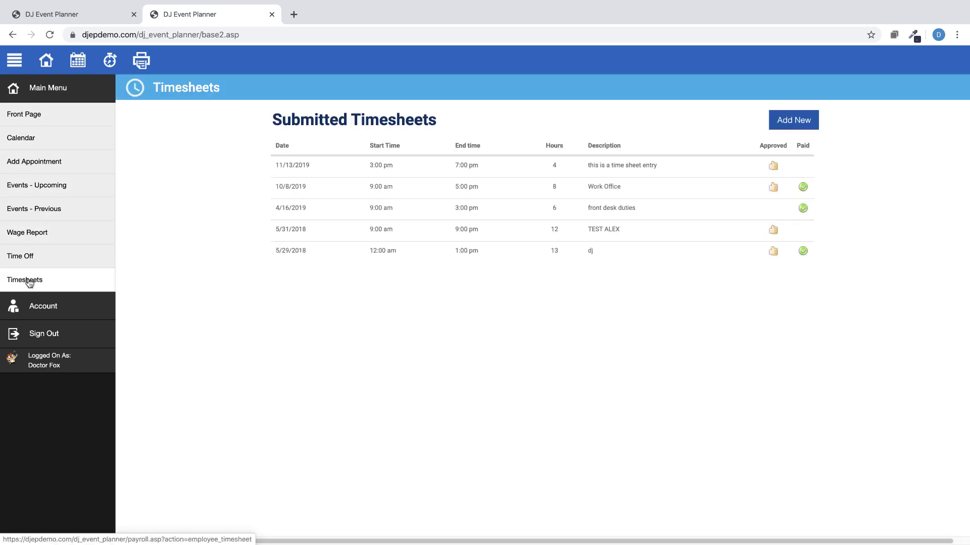
left_click(788, 123)
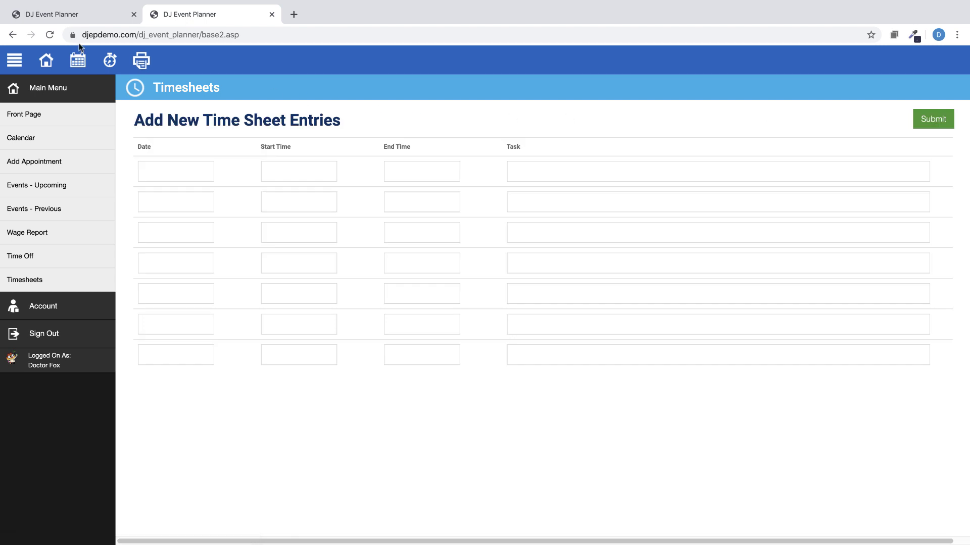
left_click(13, 35)
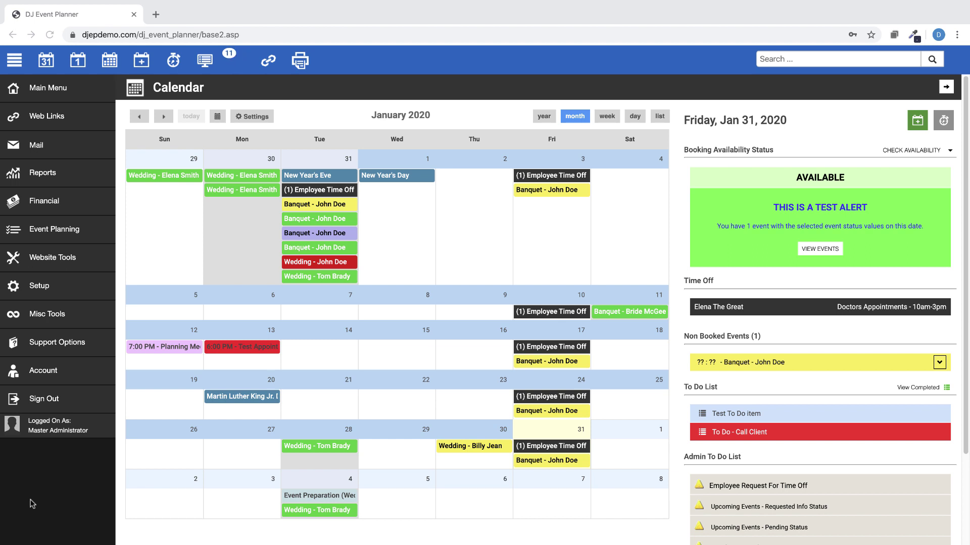
Open the hourly timesheets for all employees under Main Menu > Employees
left_click(48, 92)
left_click(31, 232)
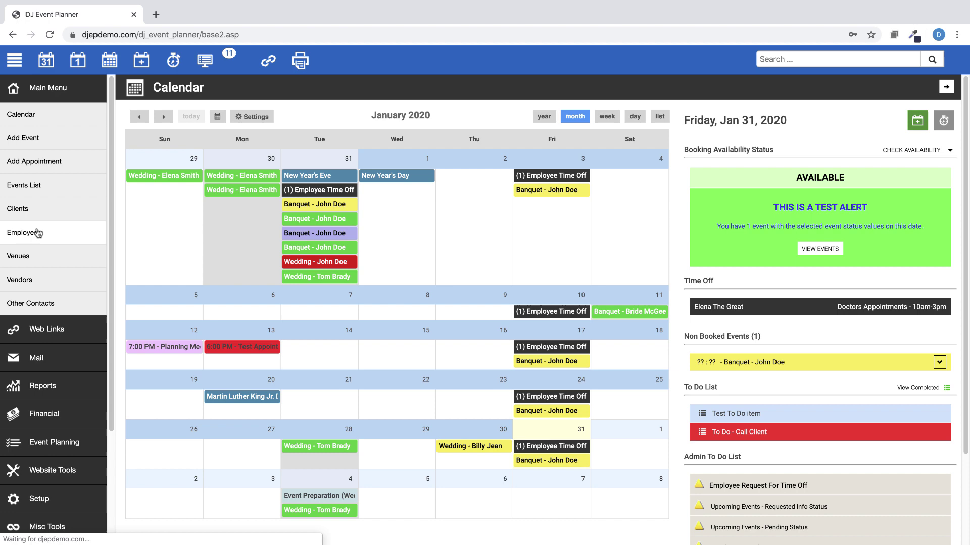
left_click(370, 173)
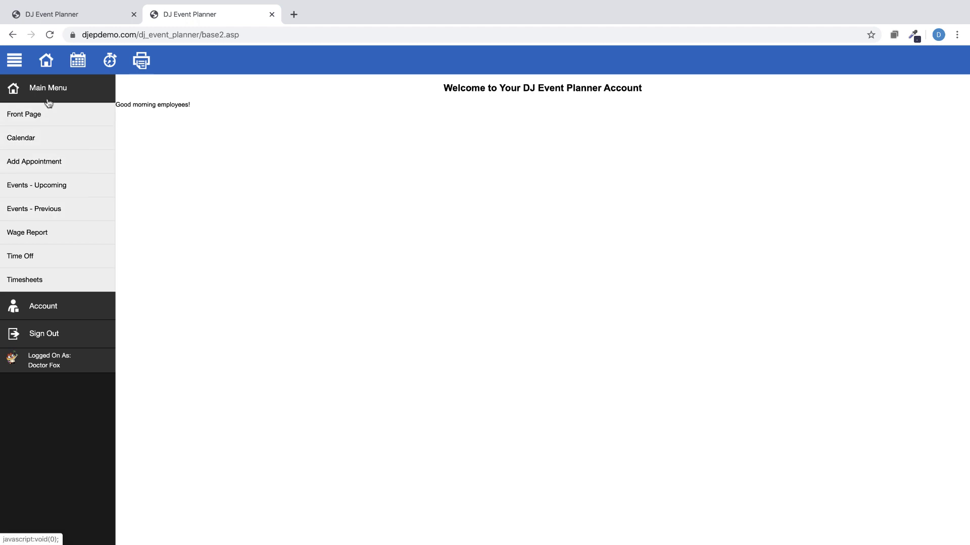
Open the employee's wage report showing the $450 Jan 28 wedding
left_click(36, 237)
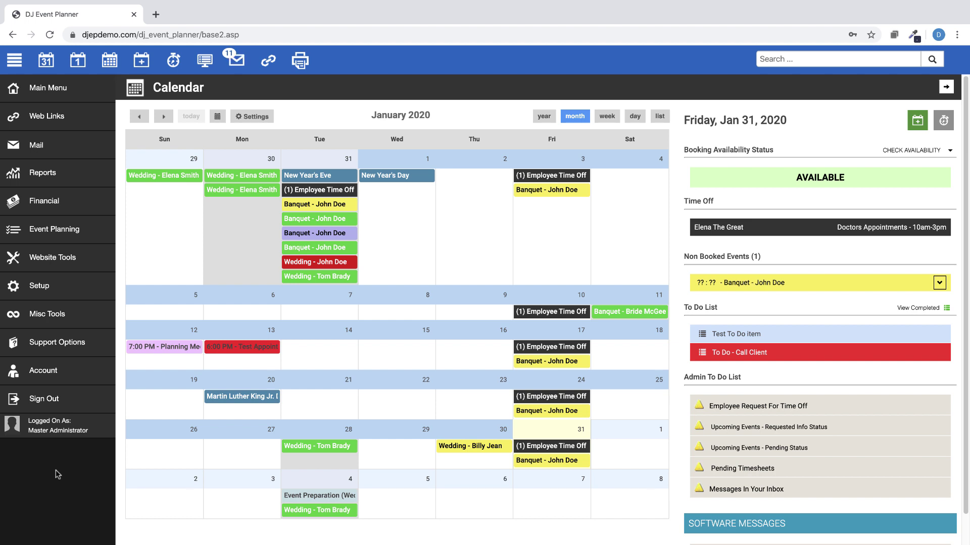
In the Payroll Report by date, recalculate and save the MC's wedding wage
left_click(48, 202)
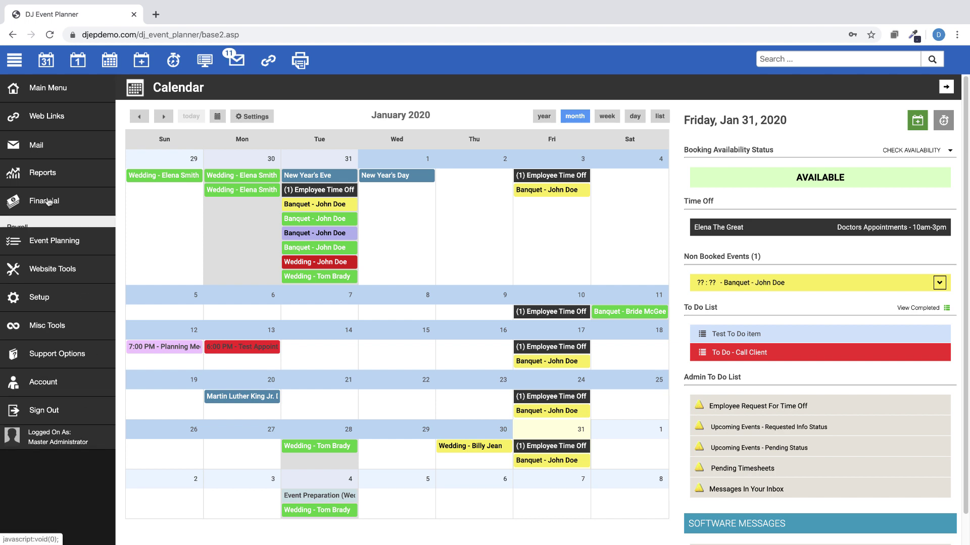
left_click(16, 229)
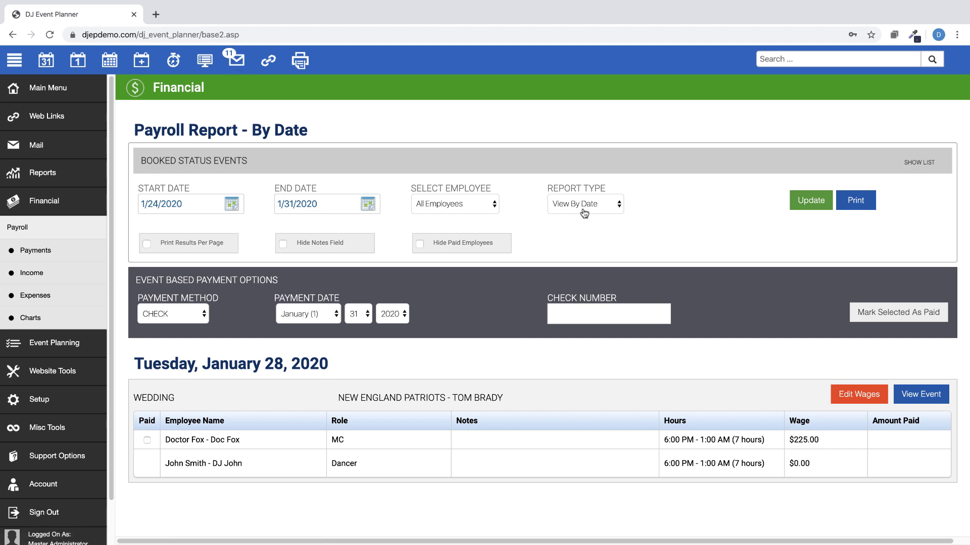
left_click(147, 440)
left_click(859, 395)
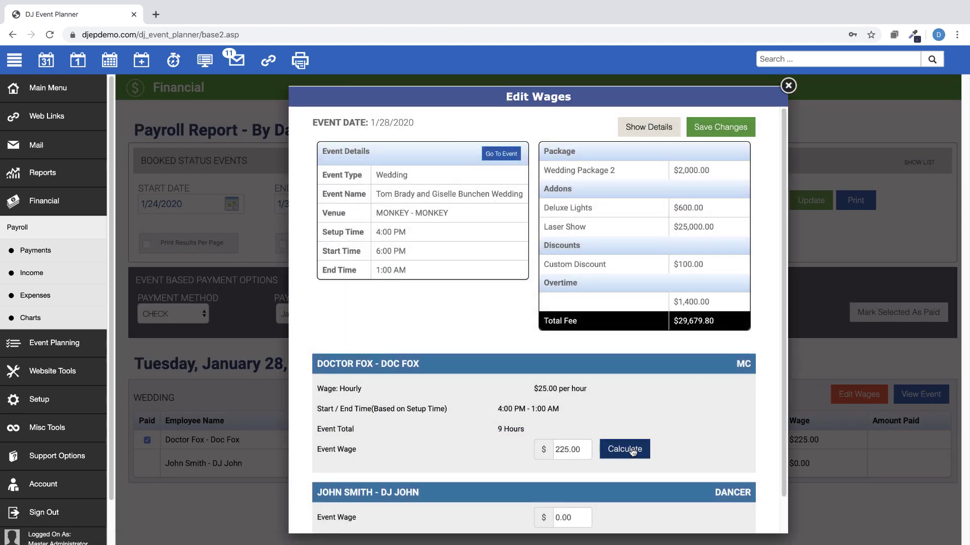
left_click(632, 451)
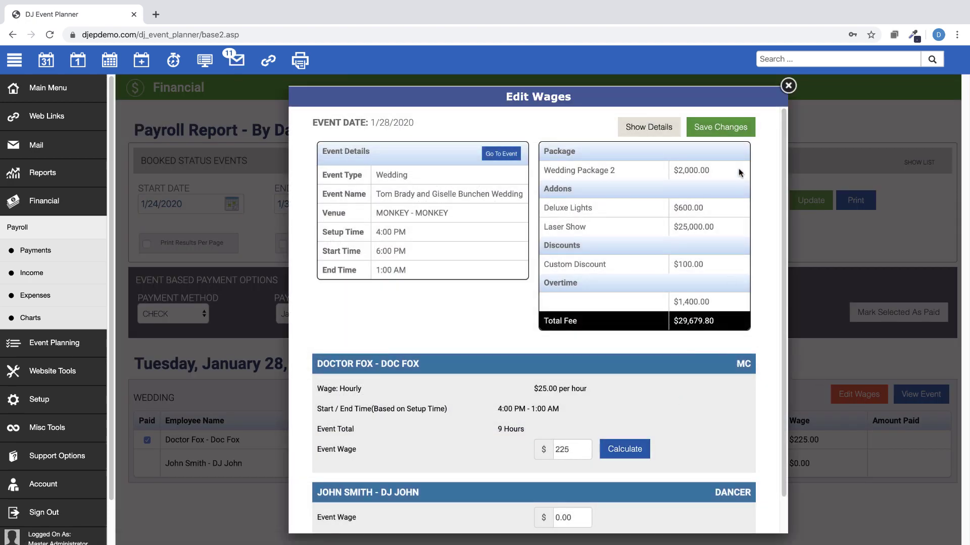
left_click(730, 130)
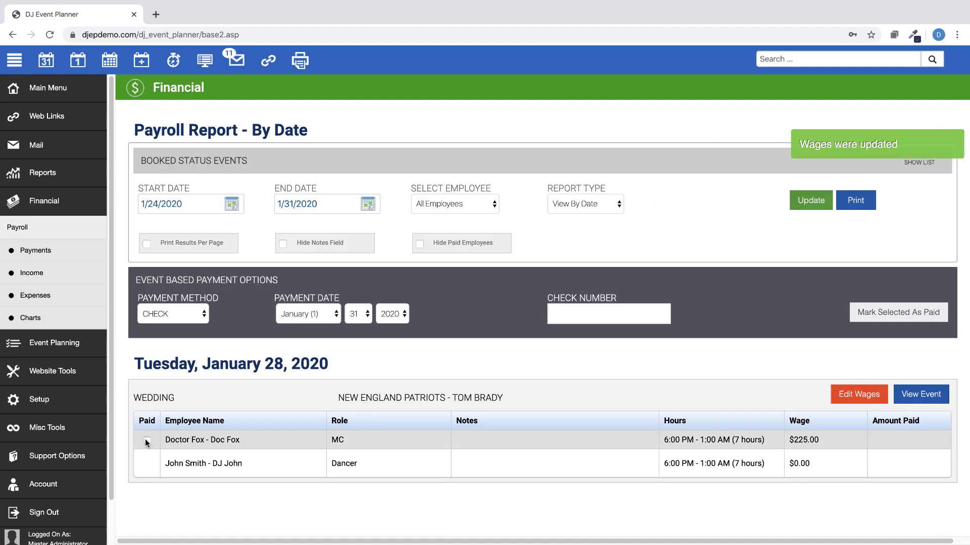
Mark the MC's January 28 wedding shift paid with check number 00000
left_click(571, 315)
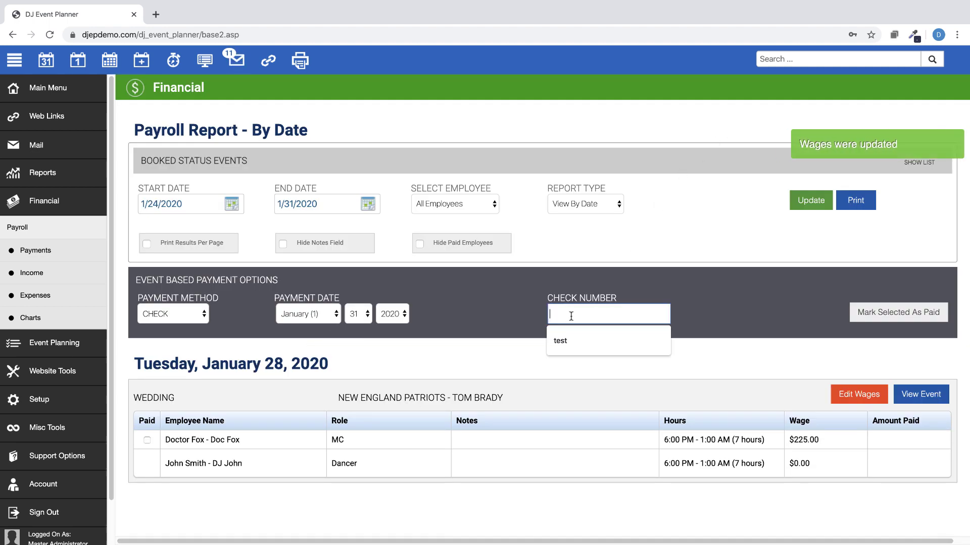
type("0000")
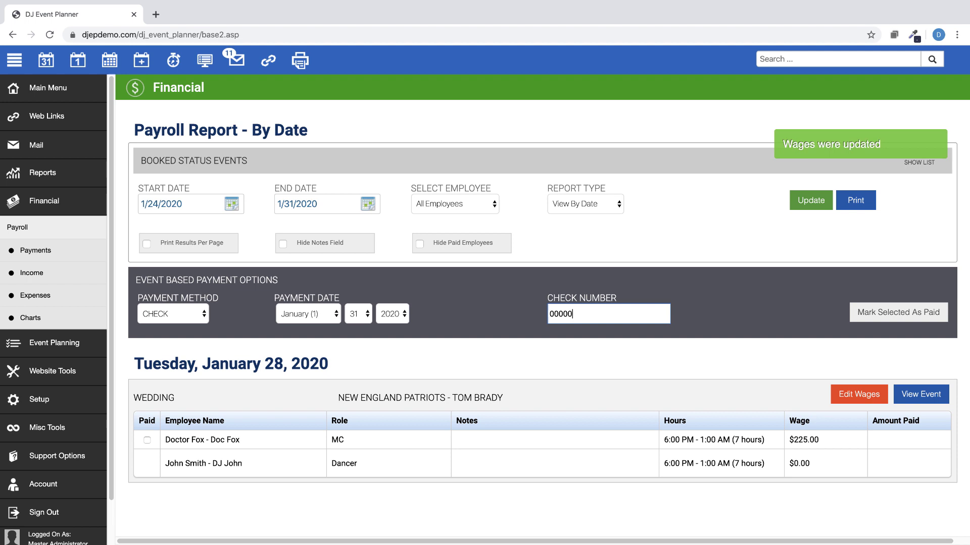
type("0")
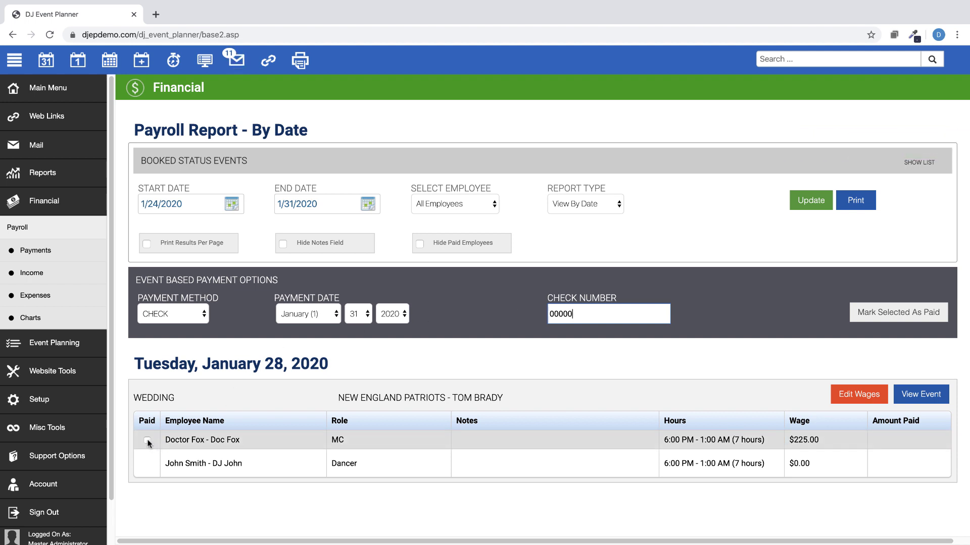
left_click(147, 440)
left_click(898, 320)
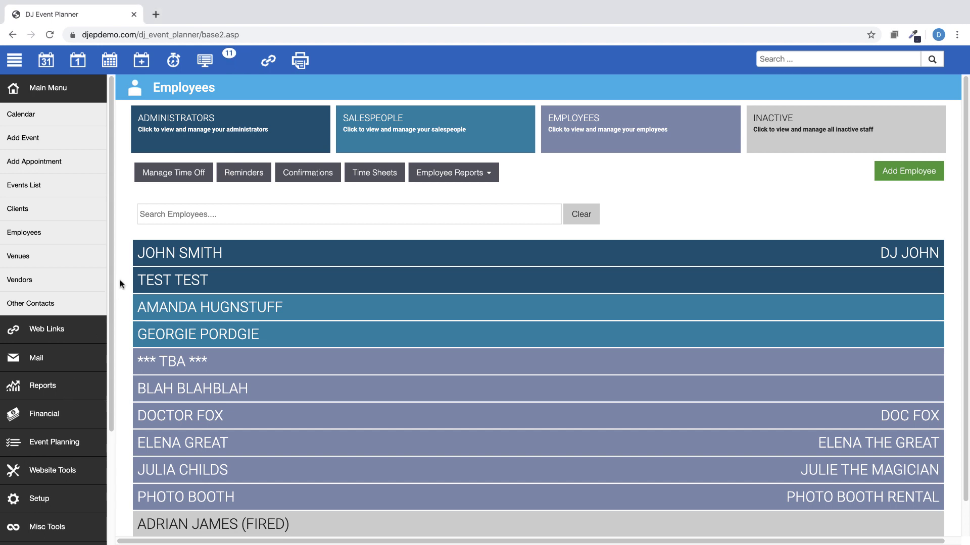
Open the Activity Log for 1/24/2020 to 1/31/2020 from Employee Reports
left_click(491, 179)
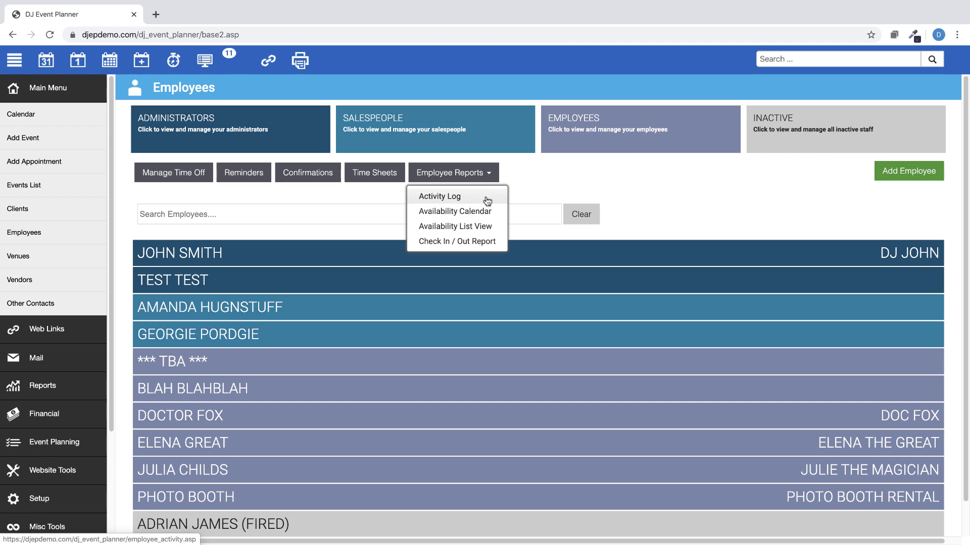
left_click(488, 201)
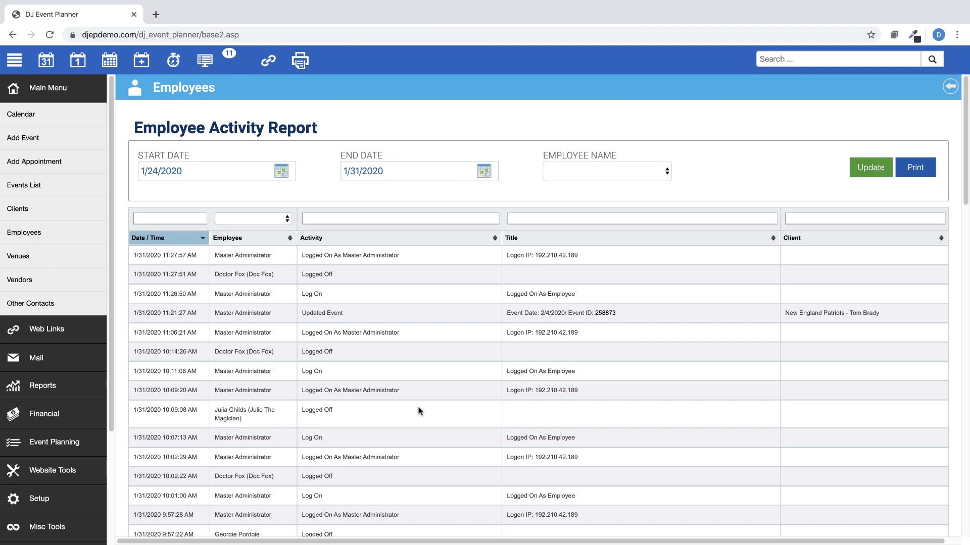
Filter the activity report for 'equipment' edits, then for 'updated' events
scroll(418, 411, "down", 1)
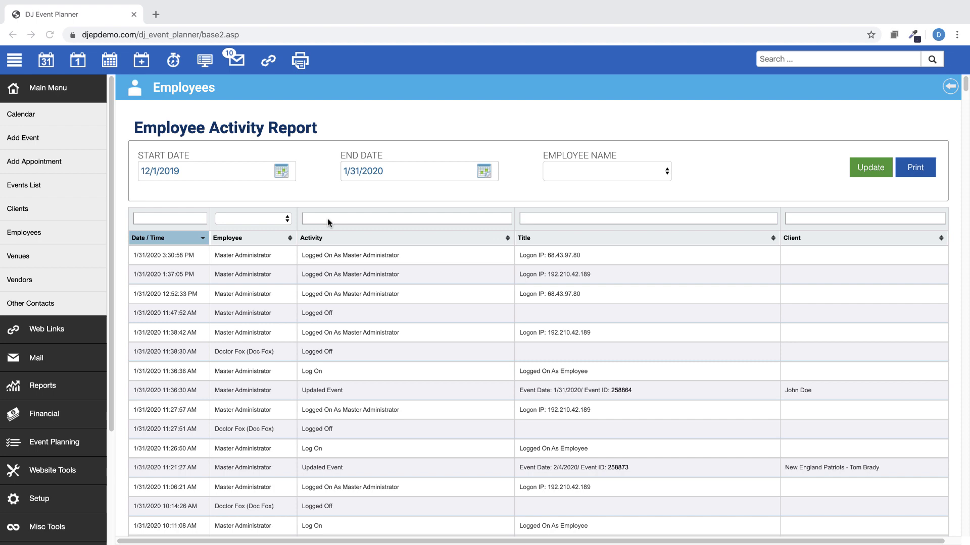
left_click(327, 218)
type("equip")
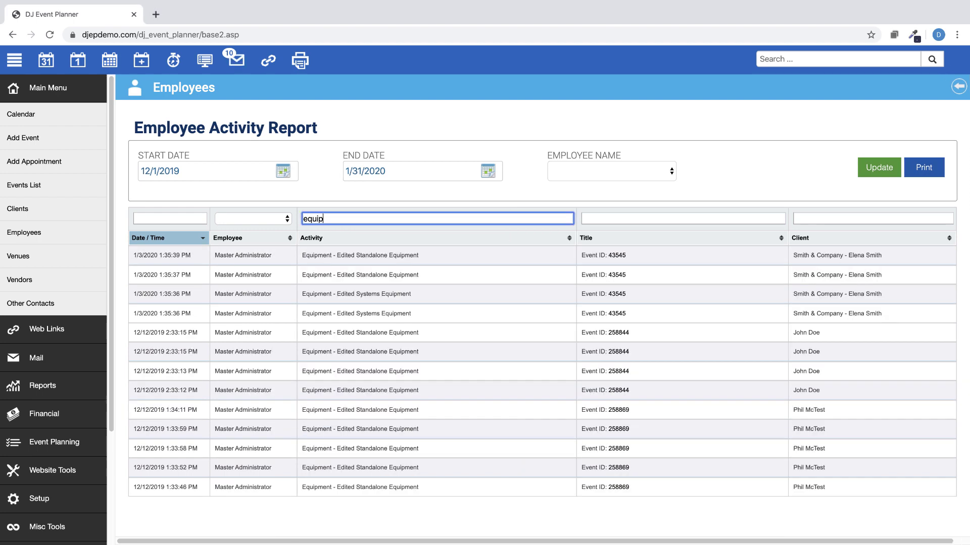
type("ment")
left_click_drag(355, 222, 295, 223)
type("updated")
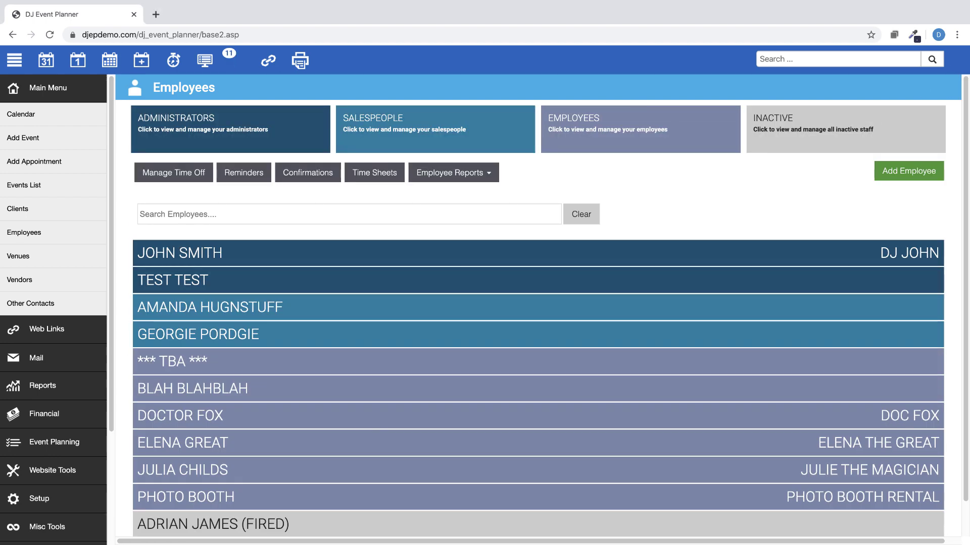
View the 2020 employee Availability Calendar, then reopen the Employee Reports list
left_click(490, 178)
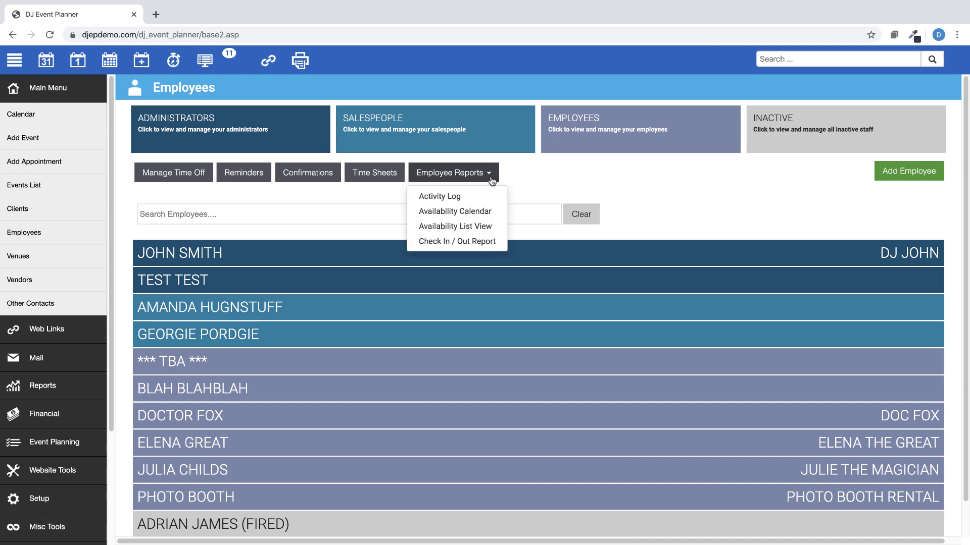
left_click(480, 212)
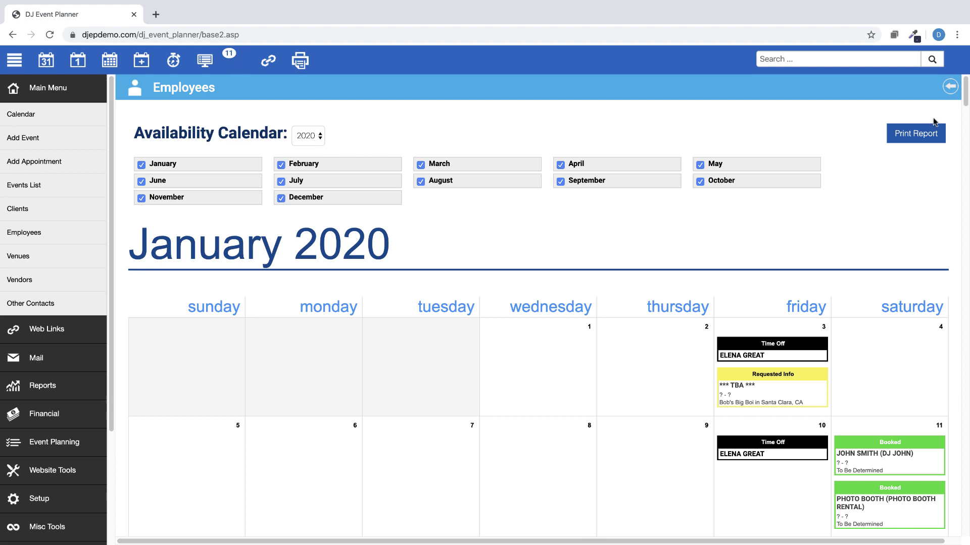
left_click(949, 89)
left_click(484, 173)
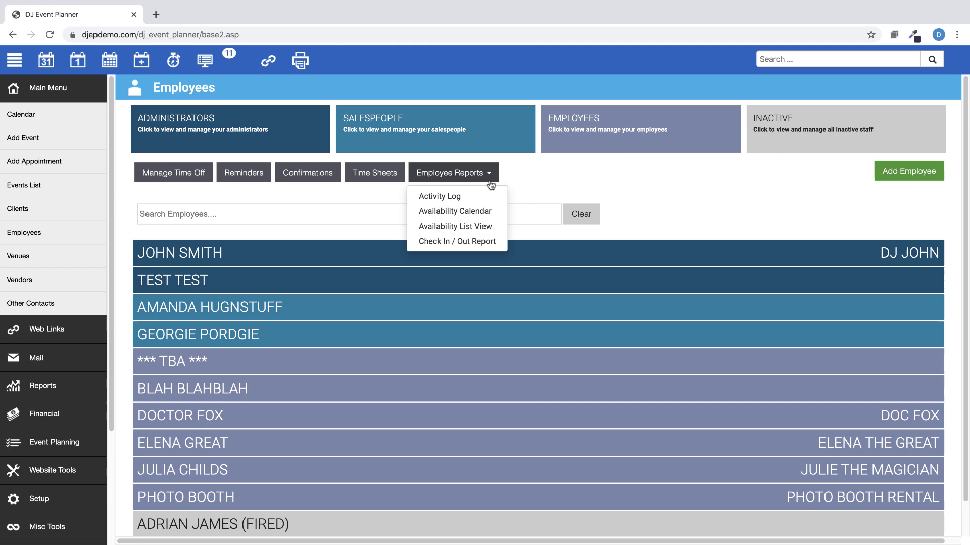
Show the availability report as a list for 1/31/2020 to 12/31/2020 and scroll through it
left_click(472, 226)
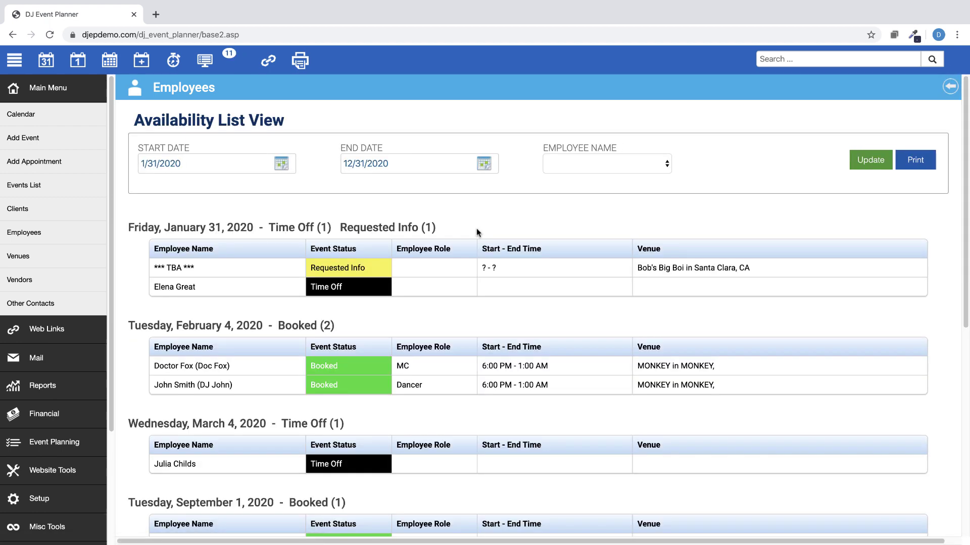
scroll(476, 232, "down", 2)
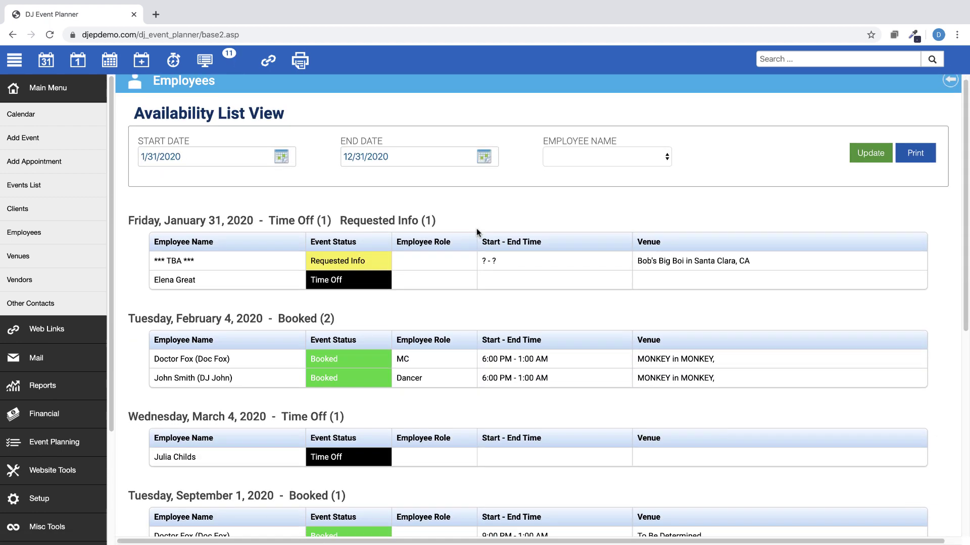
scroll(477, 232, "up", 2)
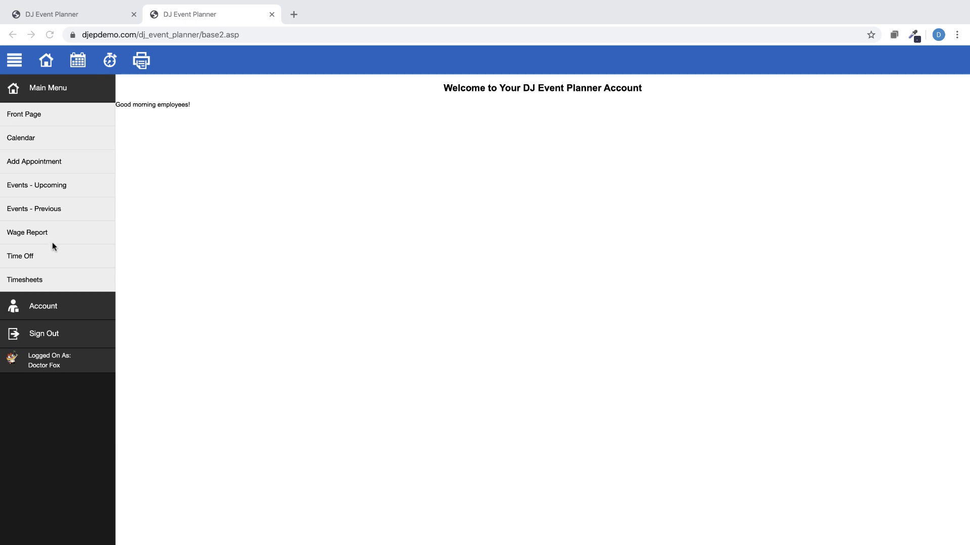
Check the employee in to the January 31, 2020 banquet from their upcoming events
left_click(37, 186)
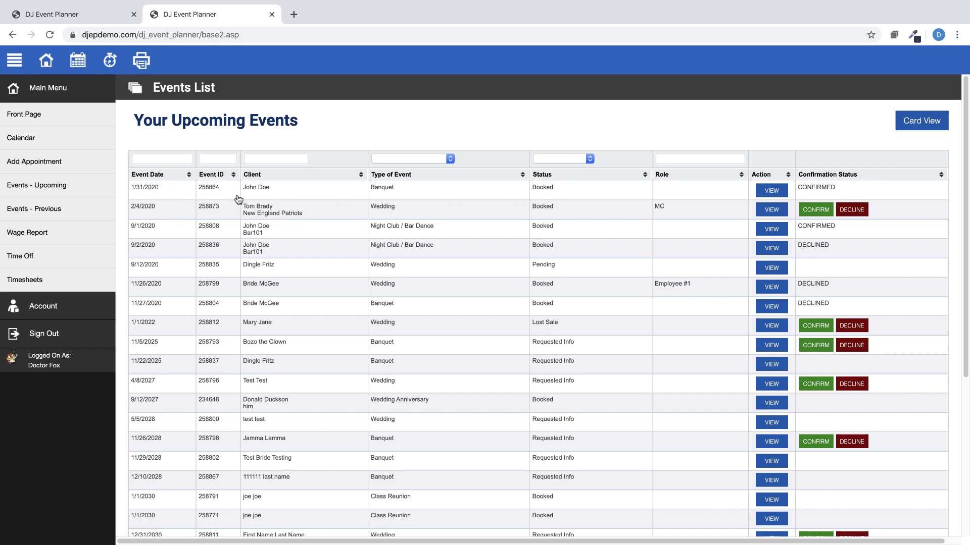
left_click(772, 190)
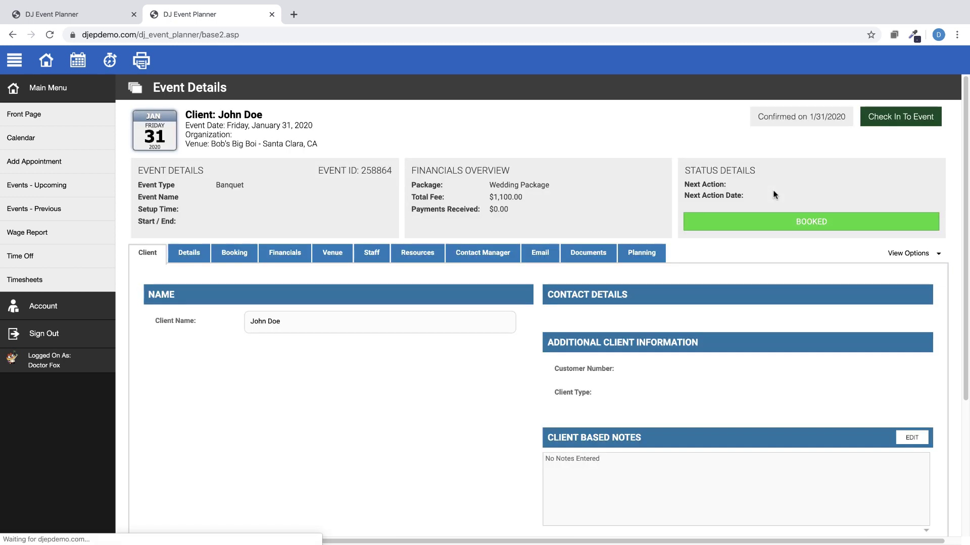
left_click(906, 124)
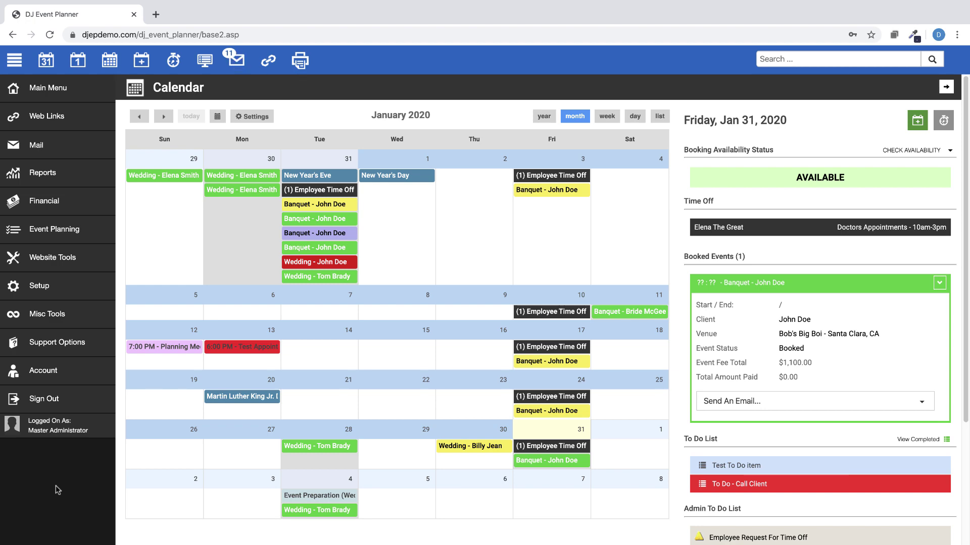
left_click(42, 89)
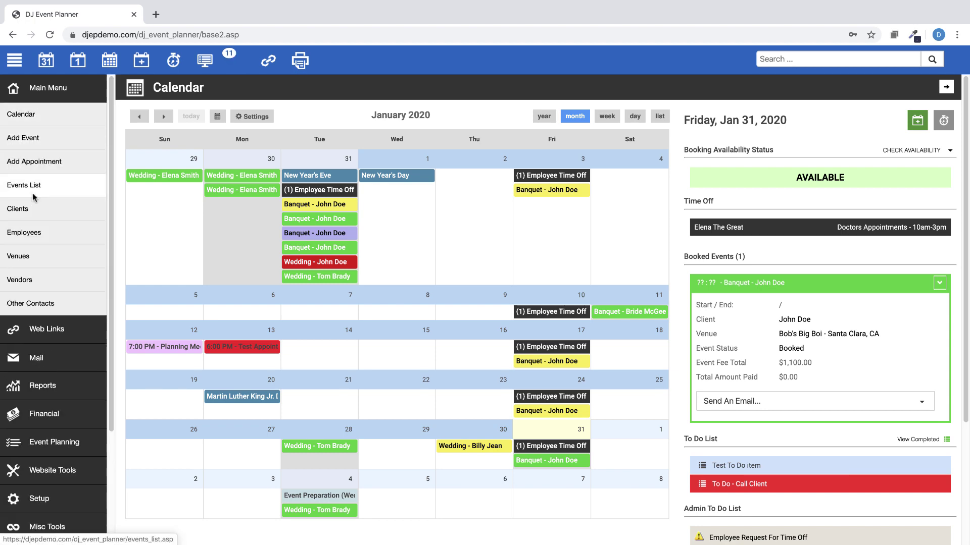
left_click(32, 233)
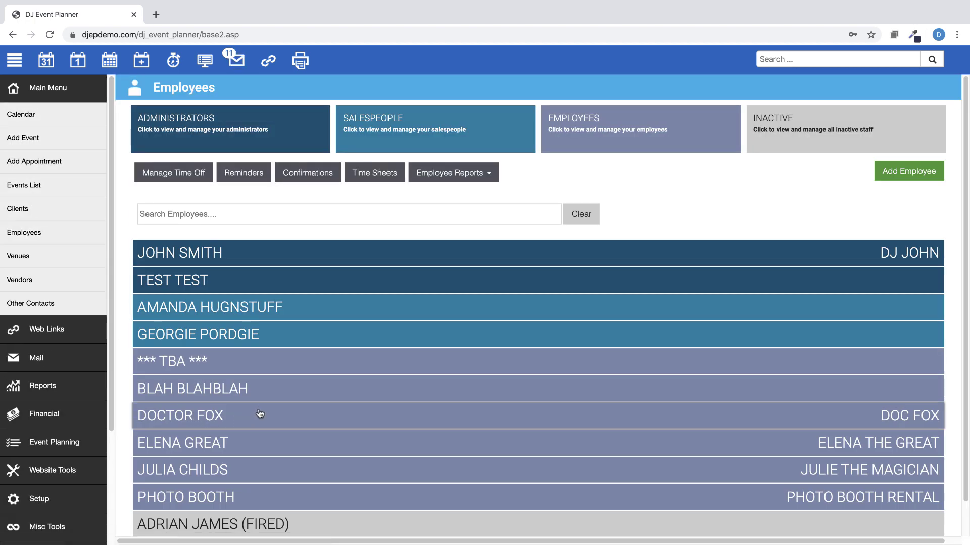
left_click(468, 173)
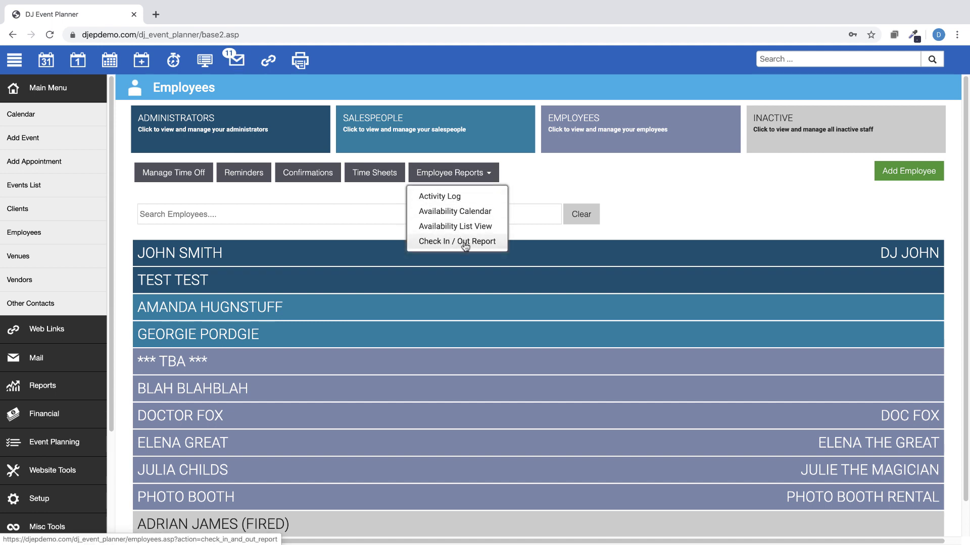
left_click(464, 242)
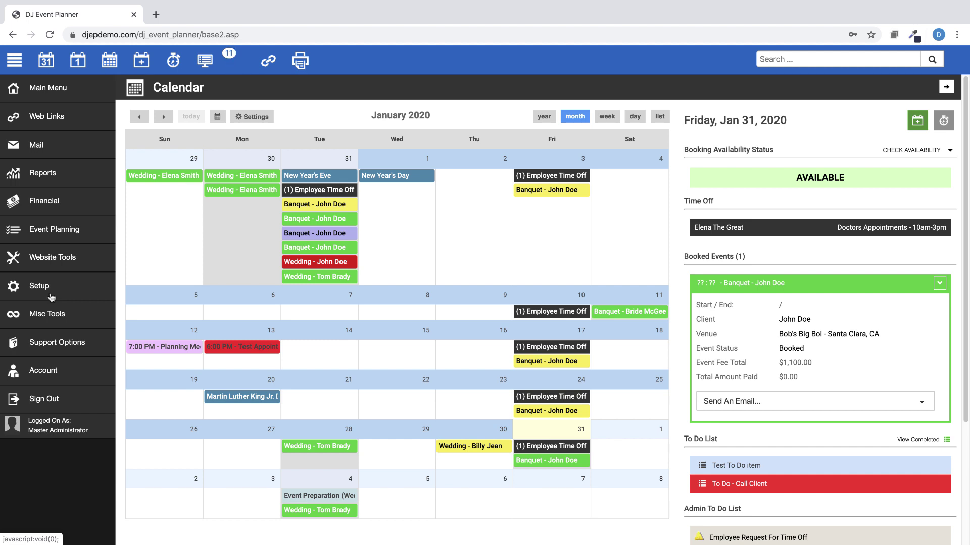
Go to the iCalendar feeds page under Setup and start a new feed, scrolling its form
left_click(40, 288)
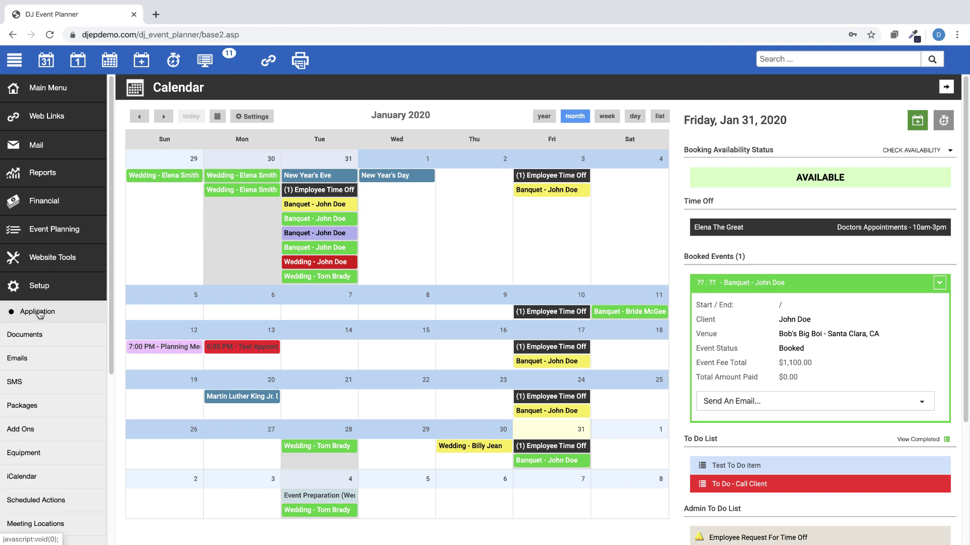
left_click(30, 477)
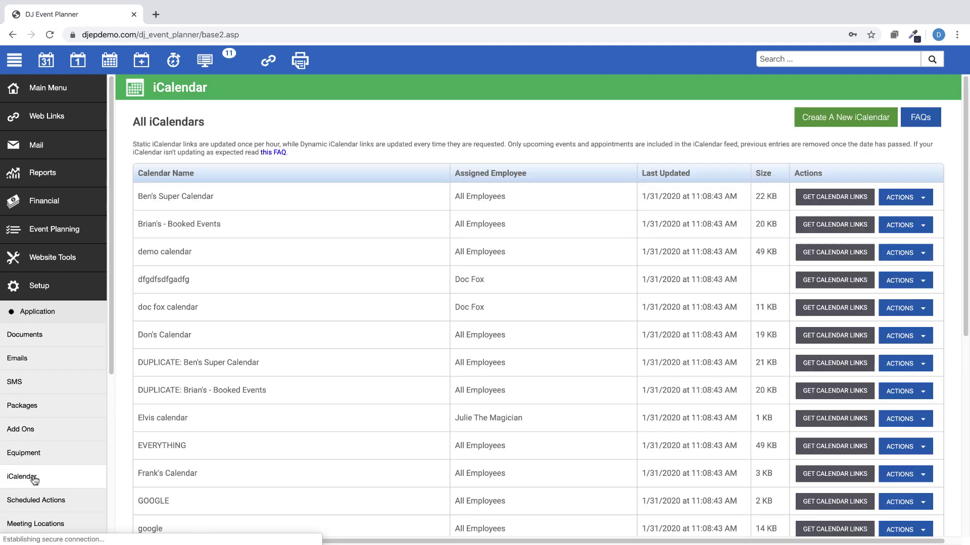
left_click(847, 122)
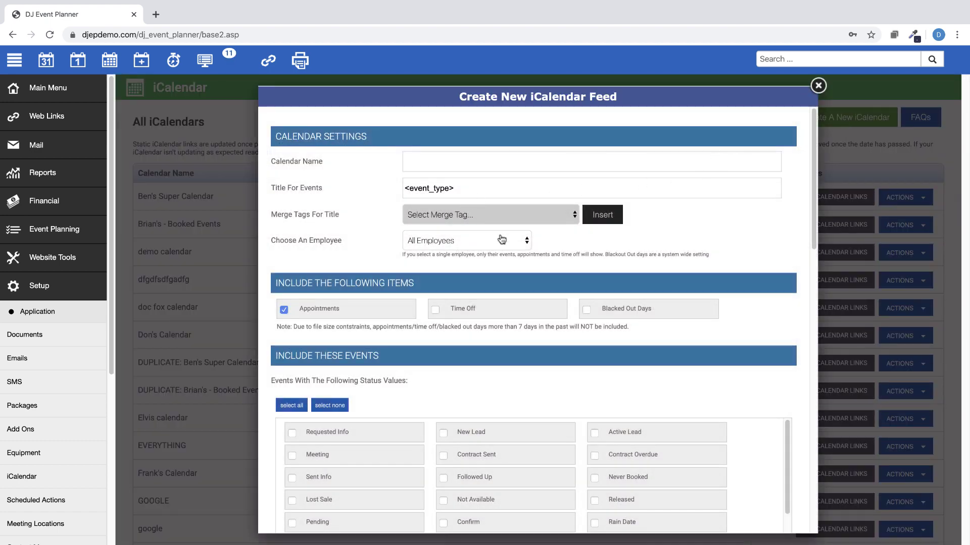
scroll(621, 445, "down", 1)
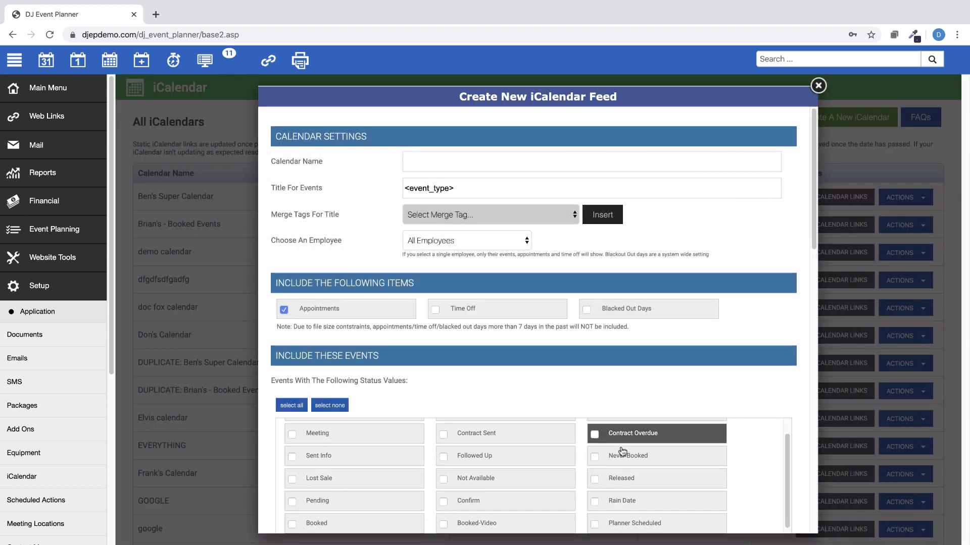
scroll(707, 434, "up", 1)
scroll(802, 423, "down", 1)
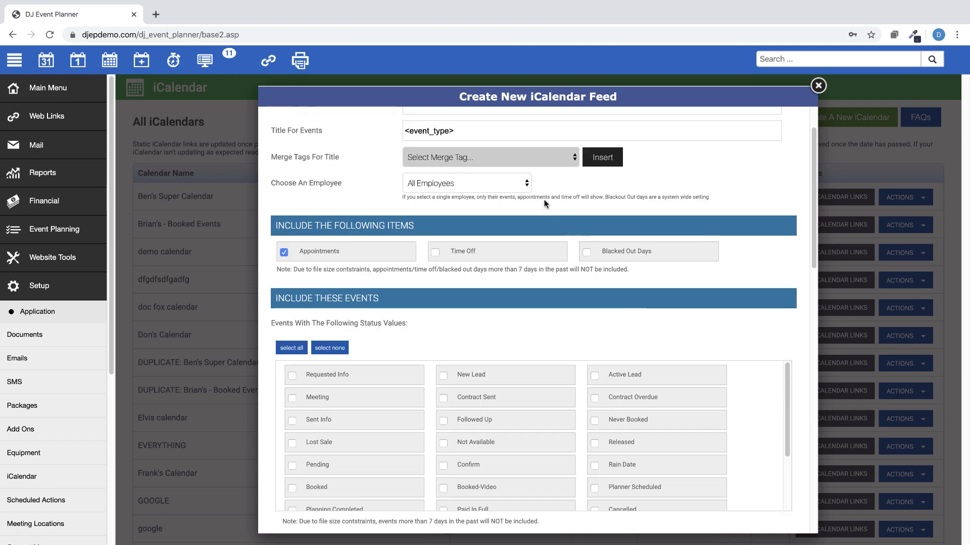
Leave the new feed covering all employees and close the form without saving
left_click(525, 185)
left_click(525, 185)
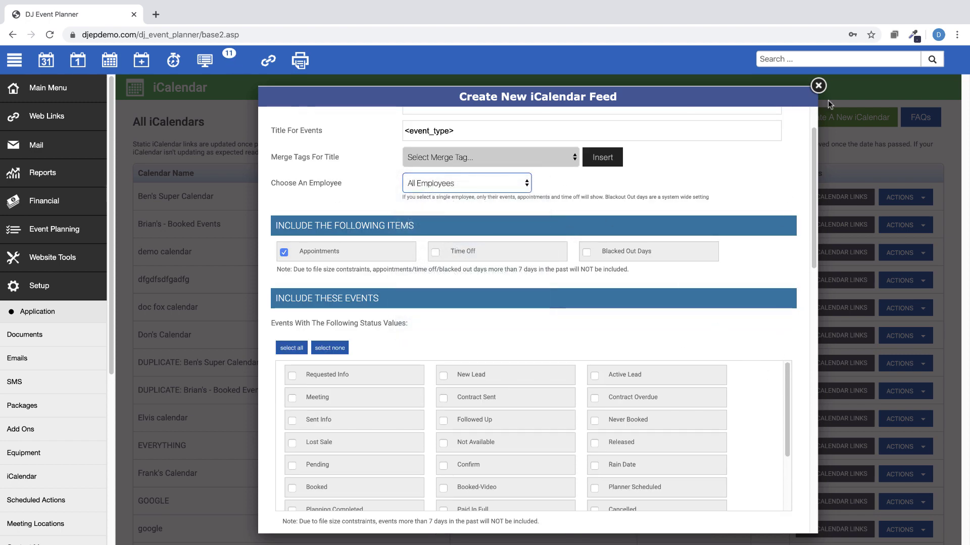
scroll(771, 310, "up", 1)
left_click(816, 88)
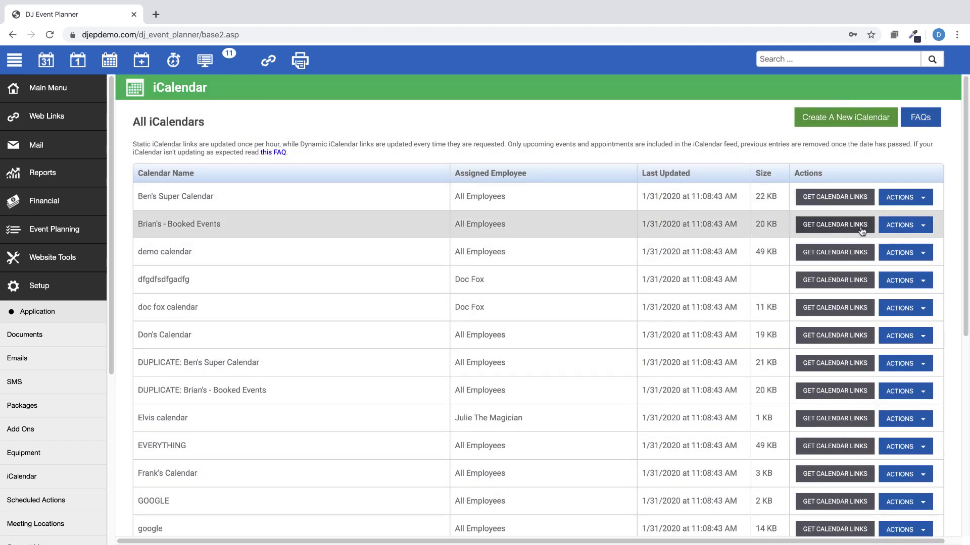
View the Booked Events calendar's static, dynamic and QR code links, then close them
left_click(839, 225)
left_click(432, 188)
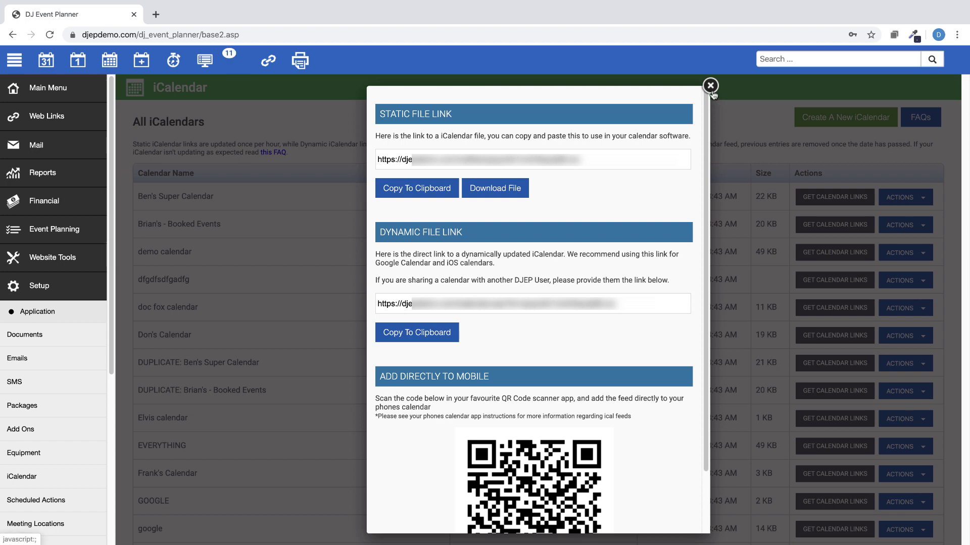
left_click(710, 86)
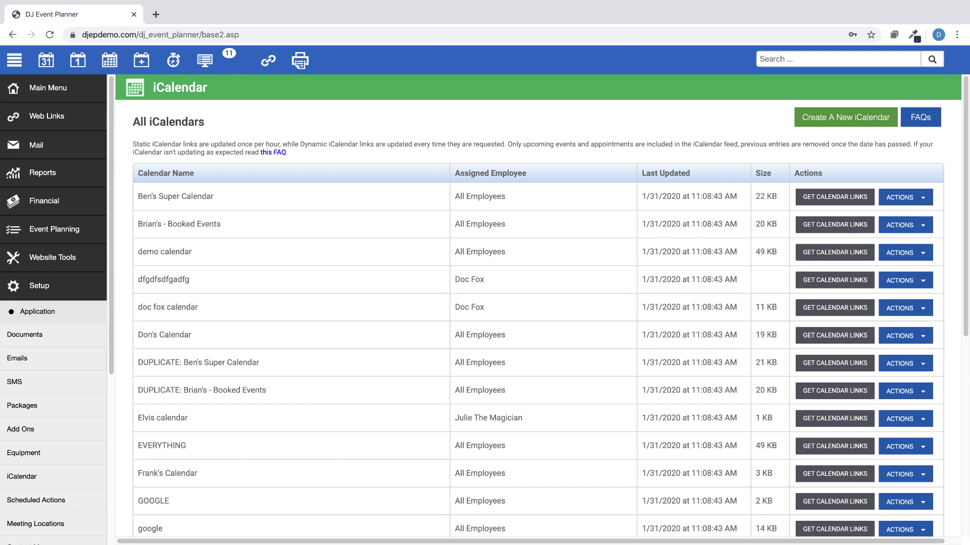
Review the month calendar's settings, checking the Event Preview and General Settings tabs
left_click(50, 293)
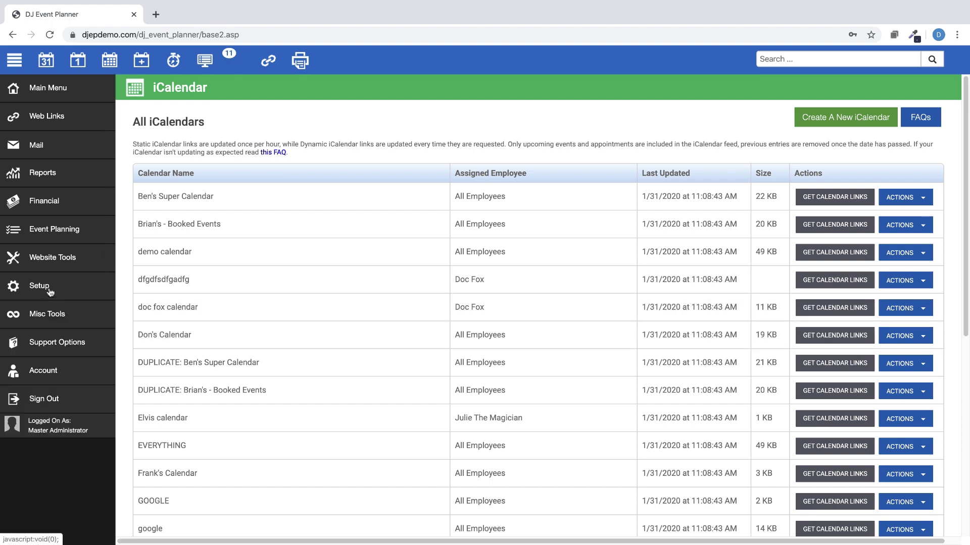
left_click(46, 62)
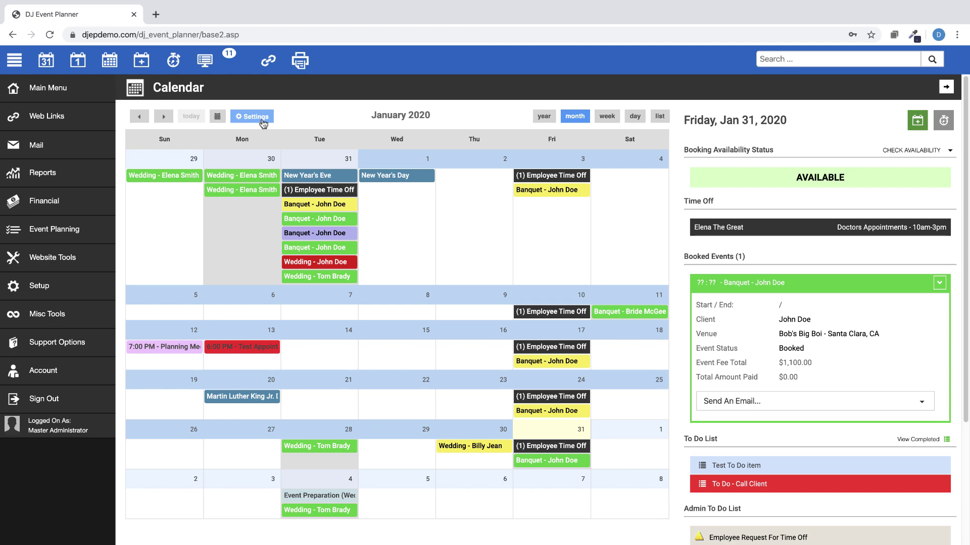
left_click(262, 120)
scroll(541, 310, "down", 3)
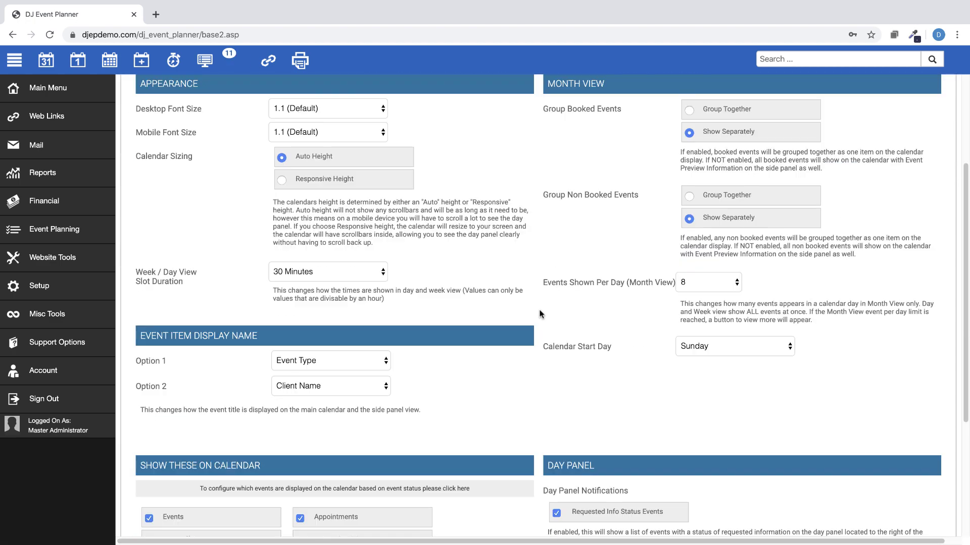
scroll(541, 310, "up", 3)
left_click(232, 200)
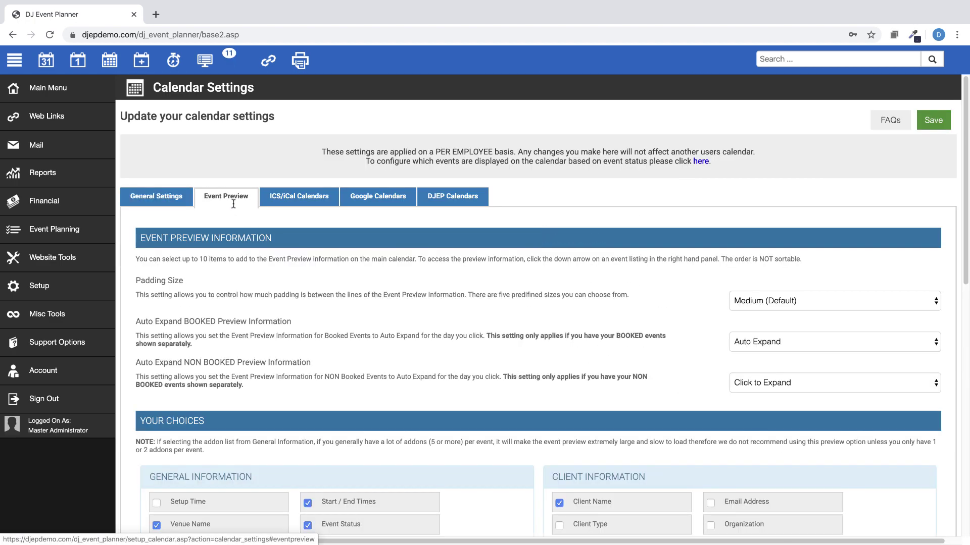
left_click(171, 204)
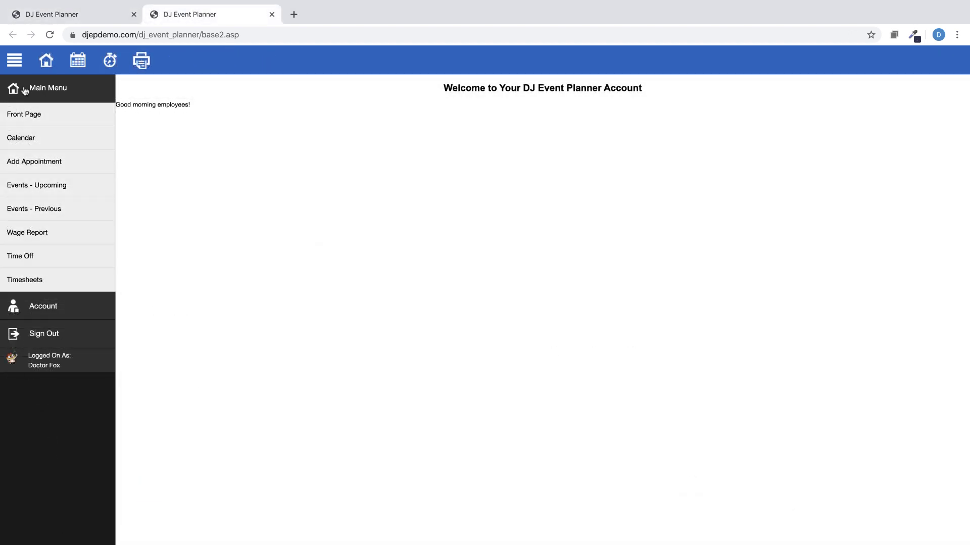
In the employee portal, view the calendar settings' ICS/iCal and Google Calendars tabs
left_click(33, 142)
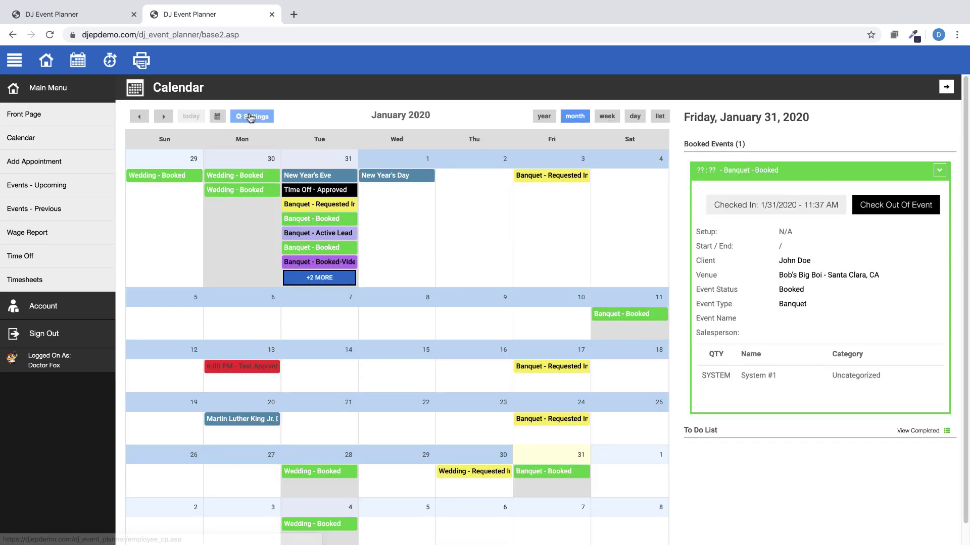
left_click(250, 117)
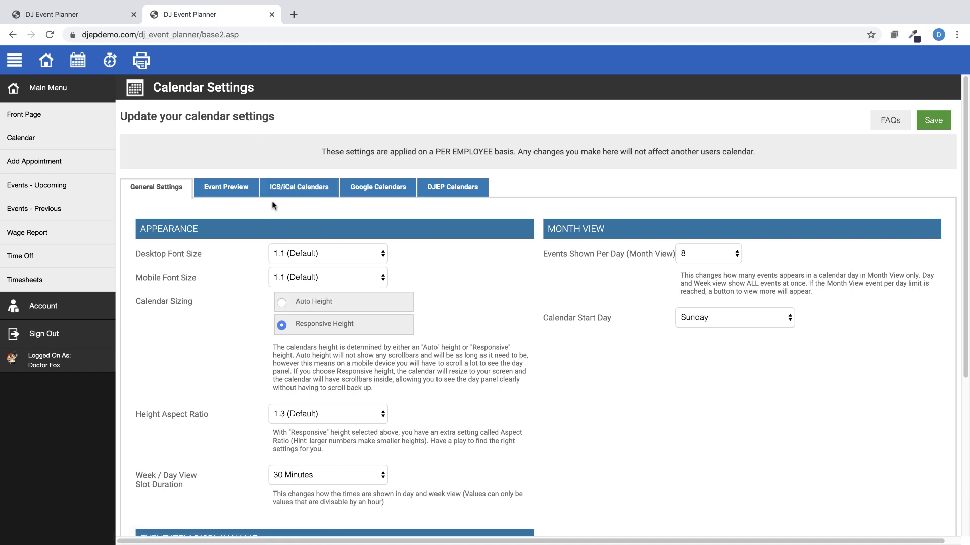
left_click(292, 197)
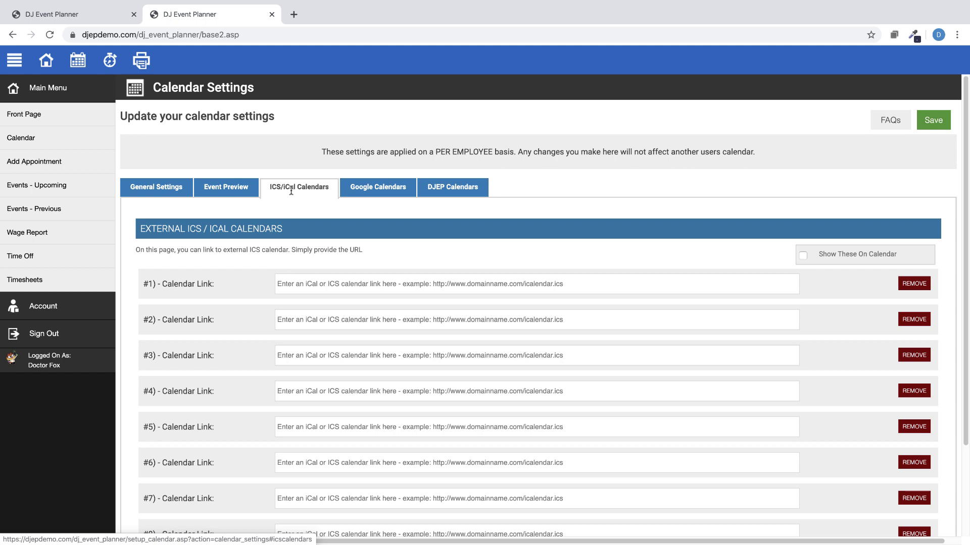
left_click(382, 197)
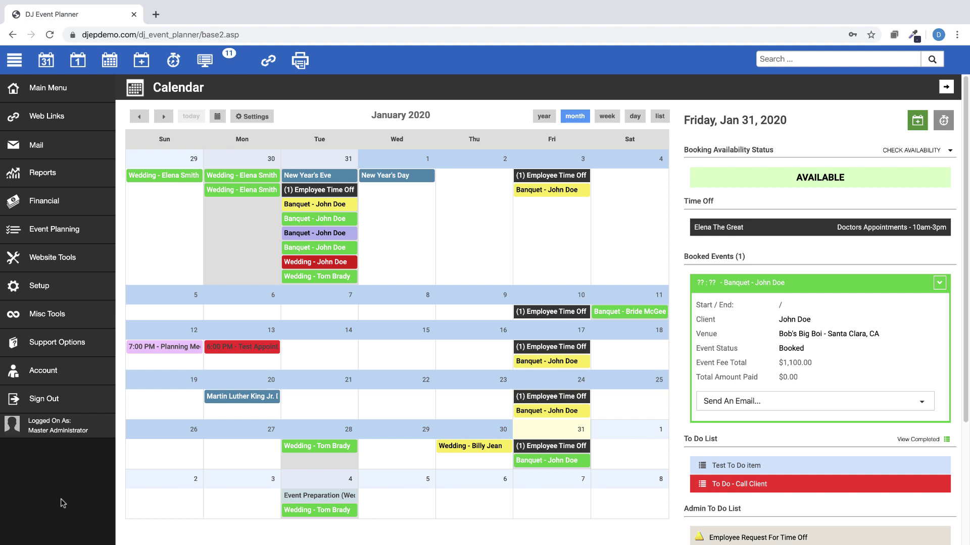
Start a new plain-text template under Setup > Emails, Employees tab
left_click(45, 289)
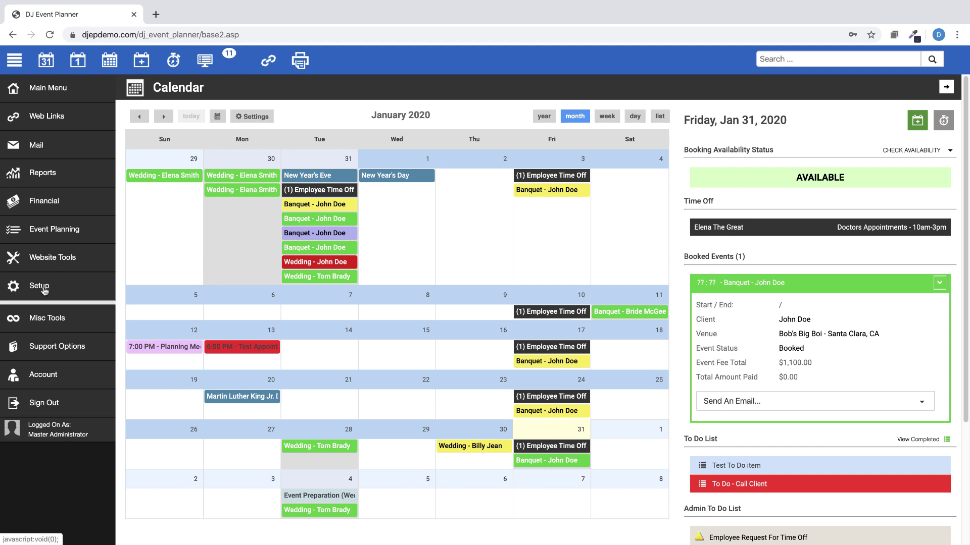
left_click(21, 359)
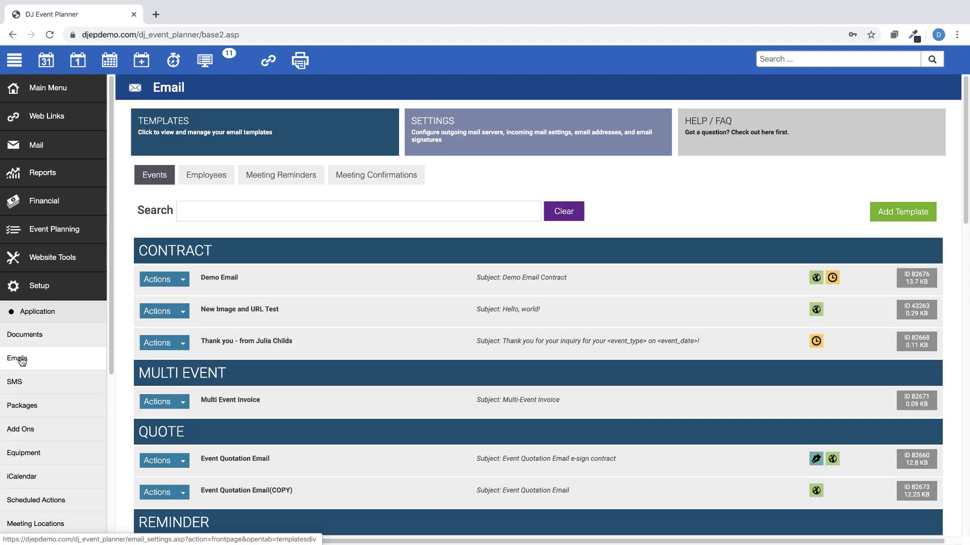
left_click(207, 181)
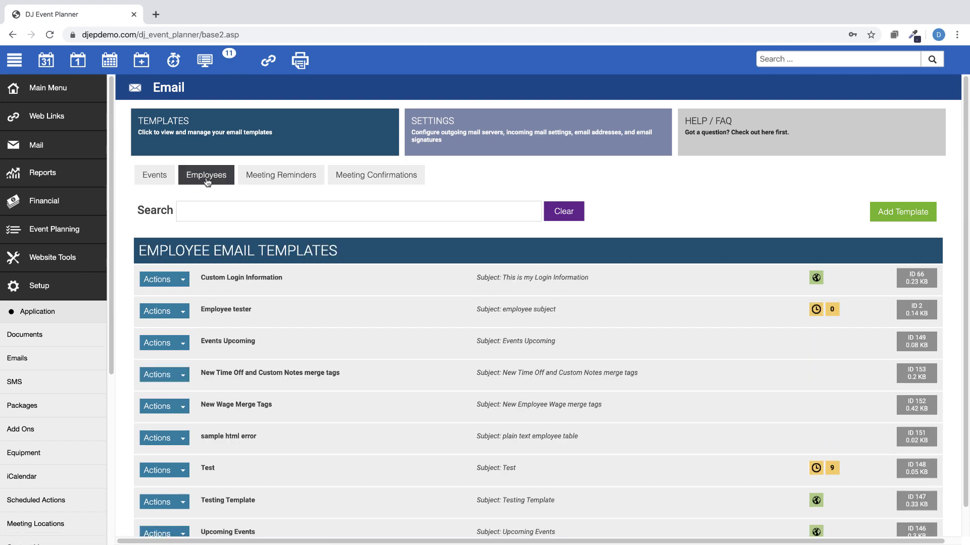
left_click(904, 215)
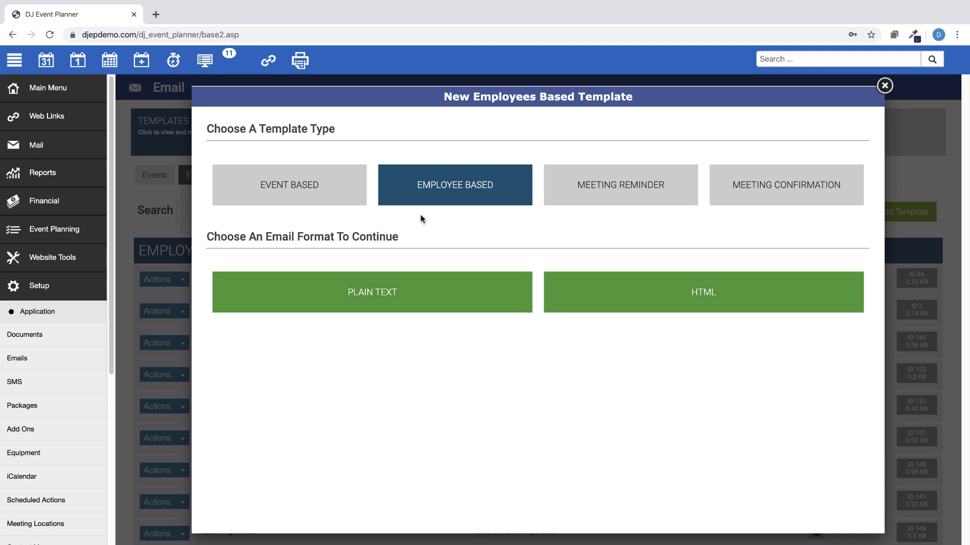
left_click(385, 291)
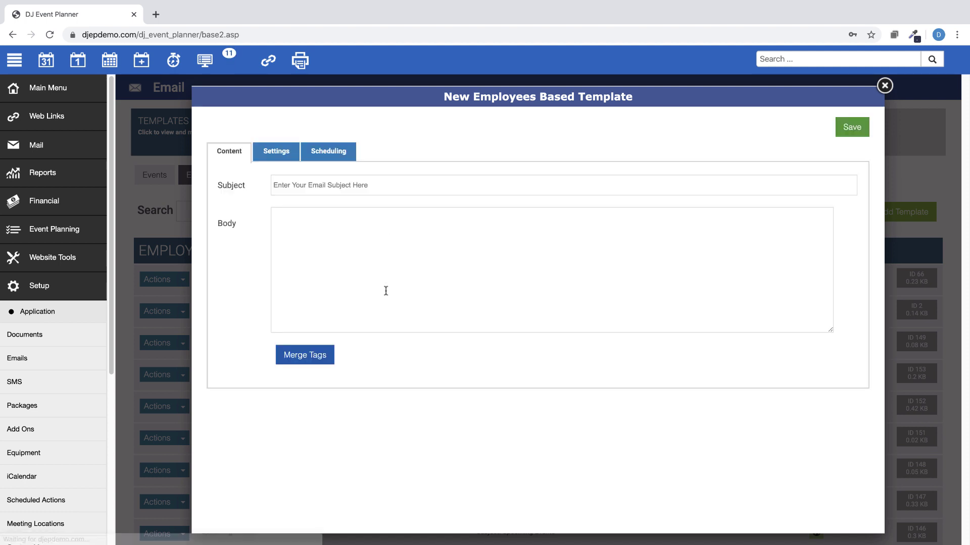
Insert the Password merge tag and view the template's scheduling options
left_click(327, 358)
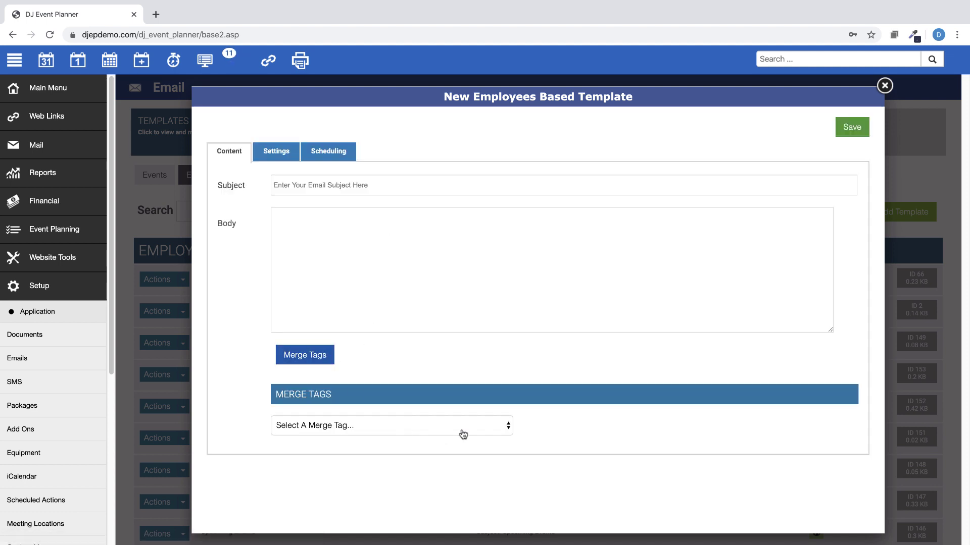
left_click(504, 428)
scroll(500, 434, "down", 2)
scroll(470, 483, "down", 2)
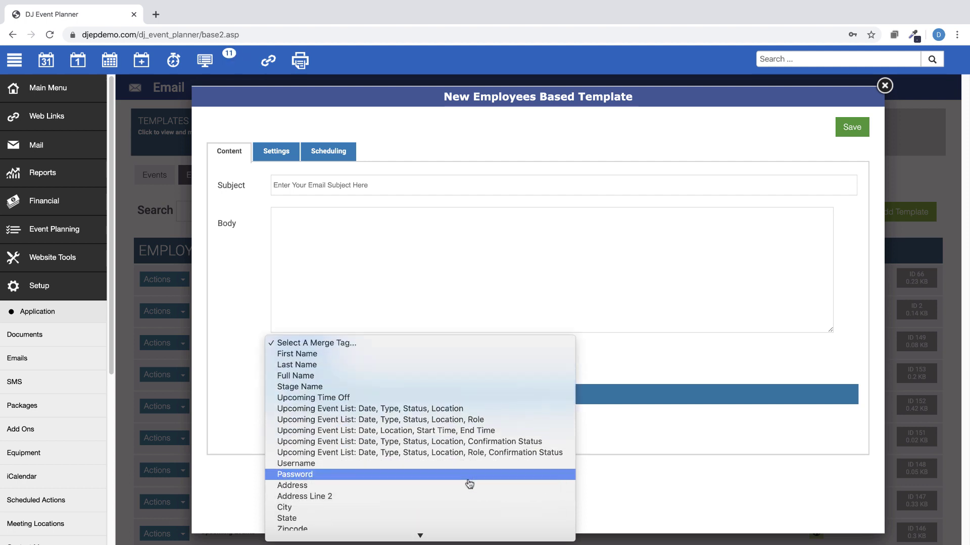
scroll(470, 484, "down", 2)
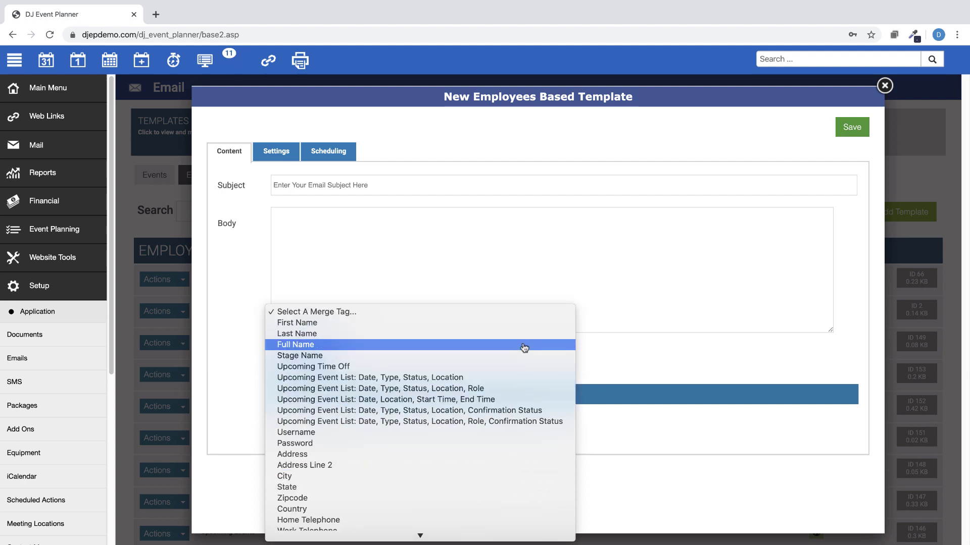
scroll(521, 344, "down", 1)
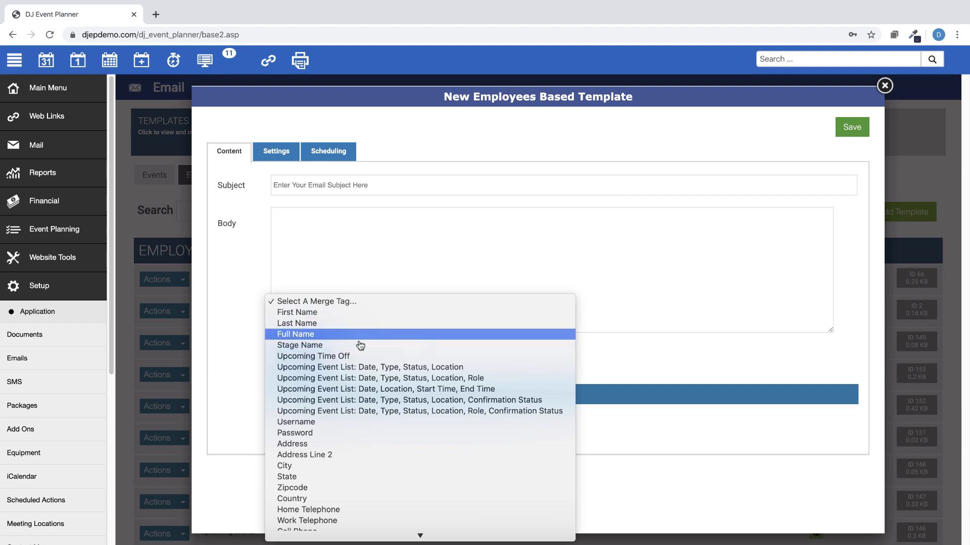
left_click(348, 438)
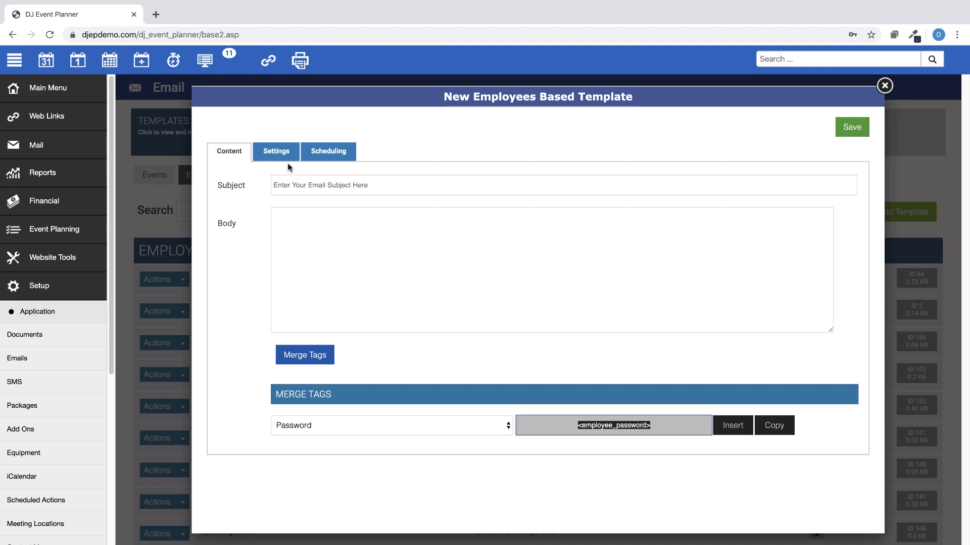
left_click(335, 154)
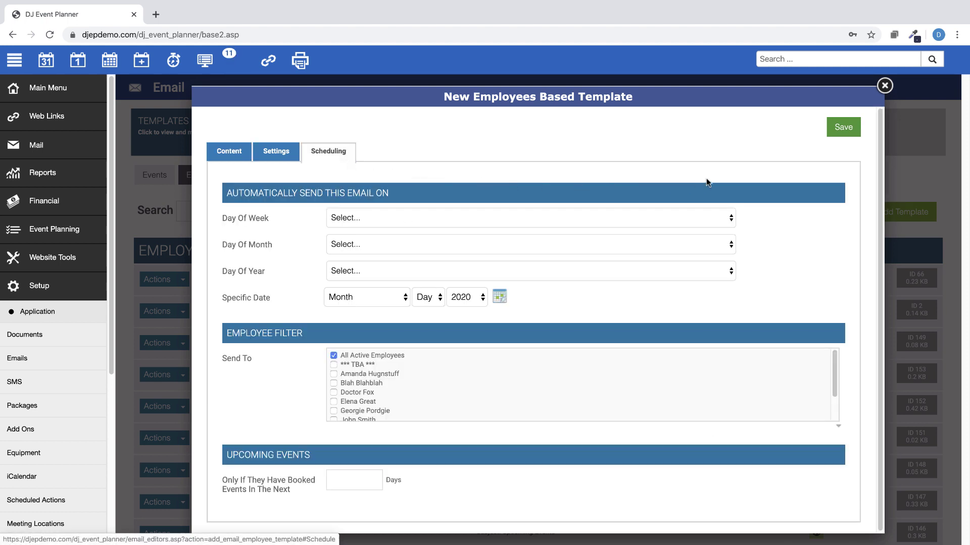
Close the new employee email template without saving
left_click(884, 86)
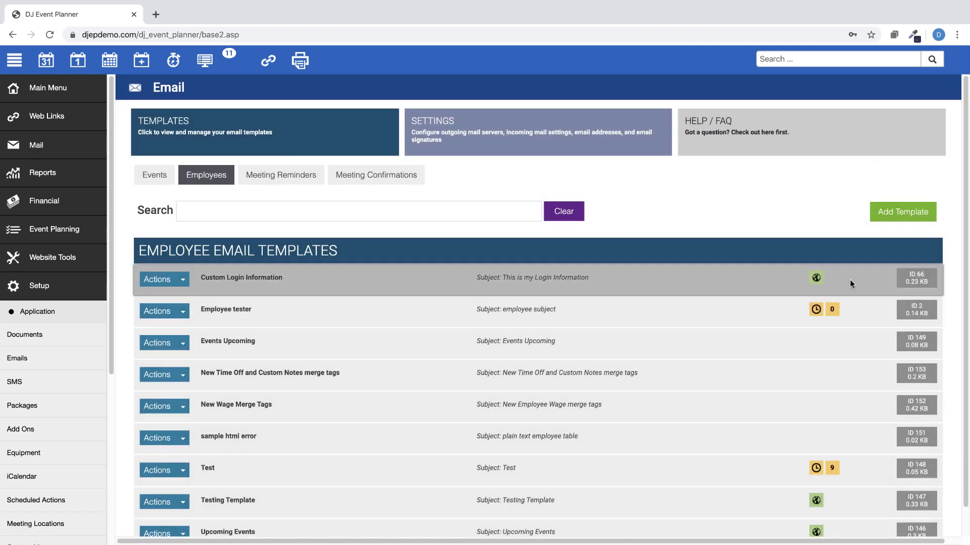